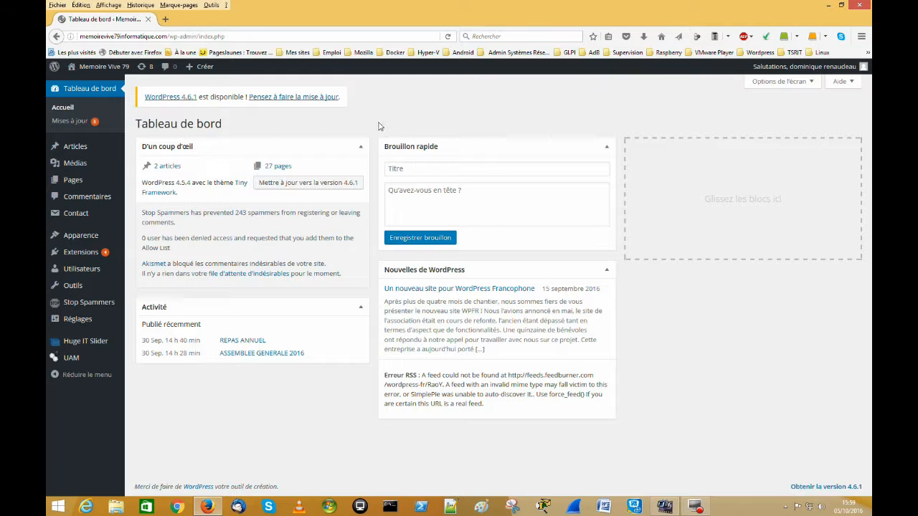
Open the list of all the site's pages and look through its entries
{"action": "mouse_move", "coordinate": [82, 186]}
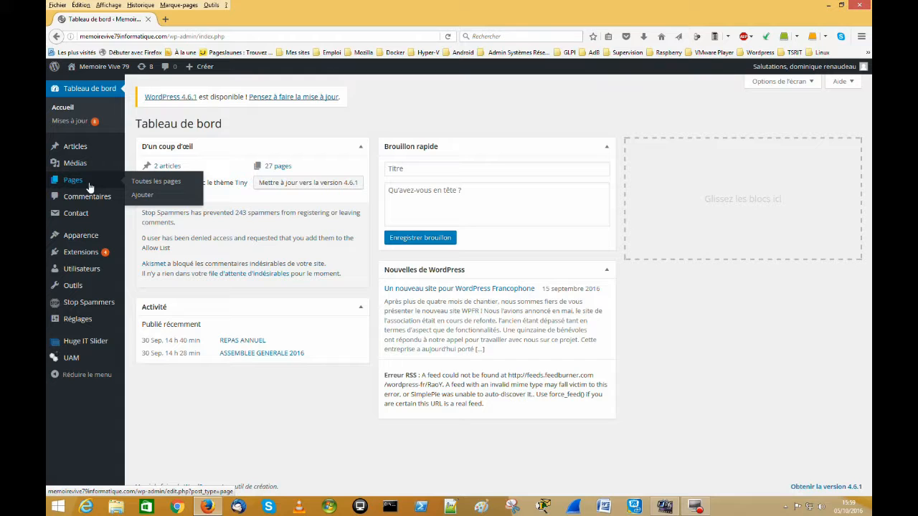
{"action": "left_click", "coordinate": [163, 186]}
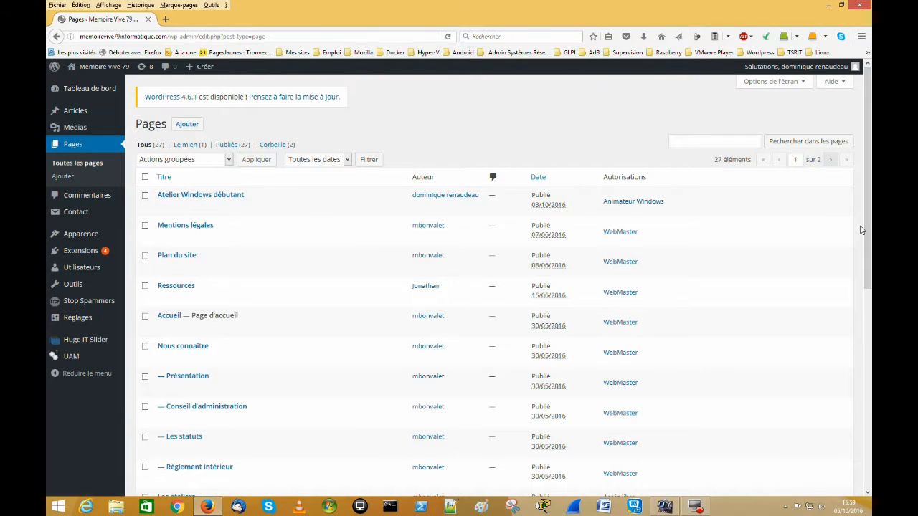
{"action": "left_click_drag", "start_coordinate": [871, 266], "coordinate": [871, 429]}
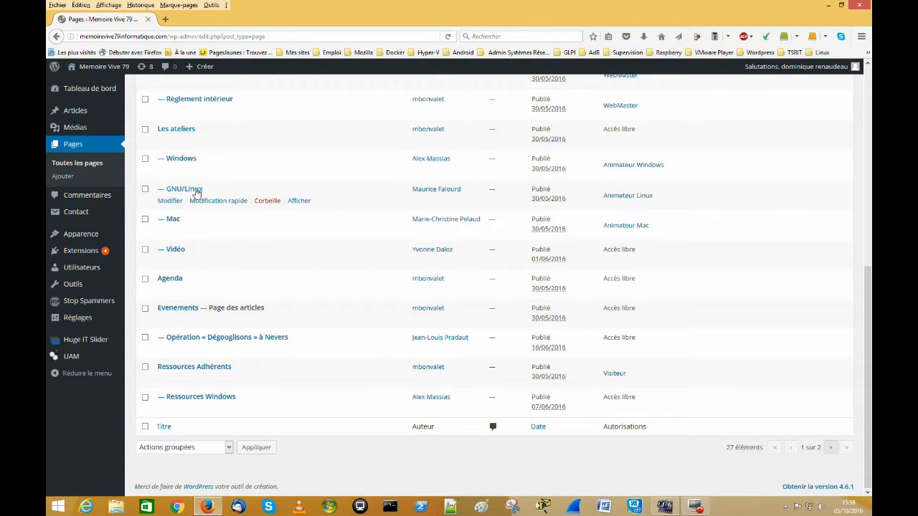
{"action": "left_click_drag", "start_coordinate": [871, 406], "coordinate": [872, 176]}
Search the pages for "linux" and open the GNU/Linux page for editing
{"action": "left_click", "coordinate": [681, 142]}
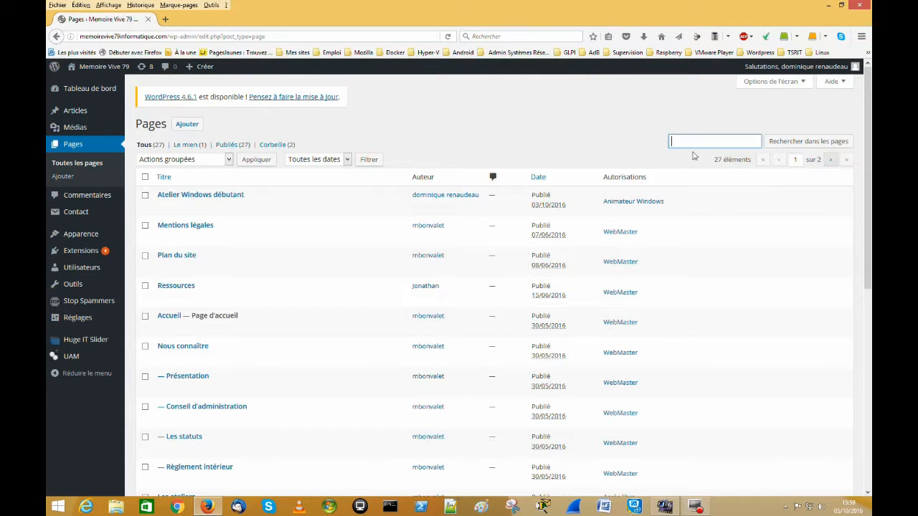
{"action": "type", "text": "linux"}
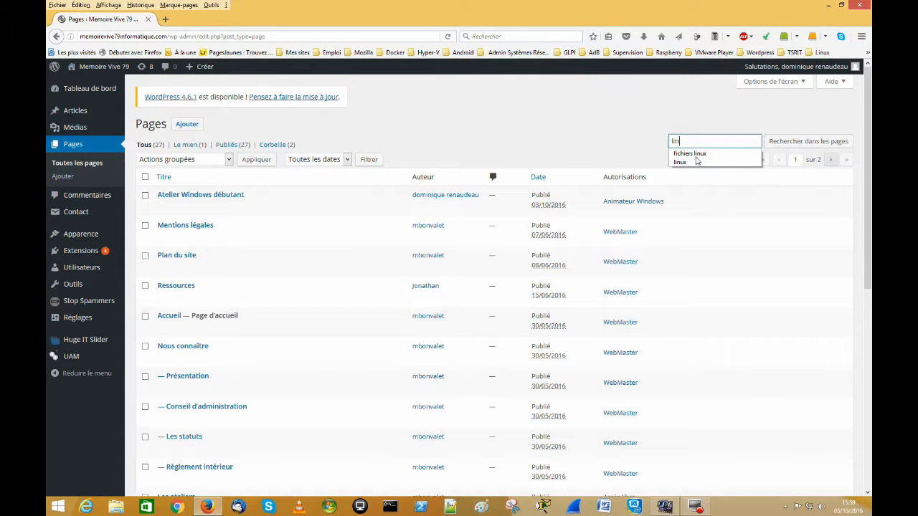
{"action": "left_click", "coordinate": [791, 142]}
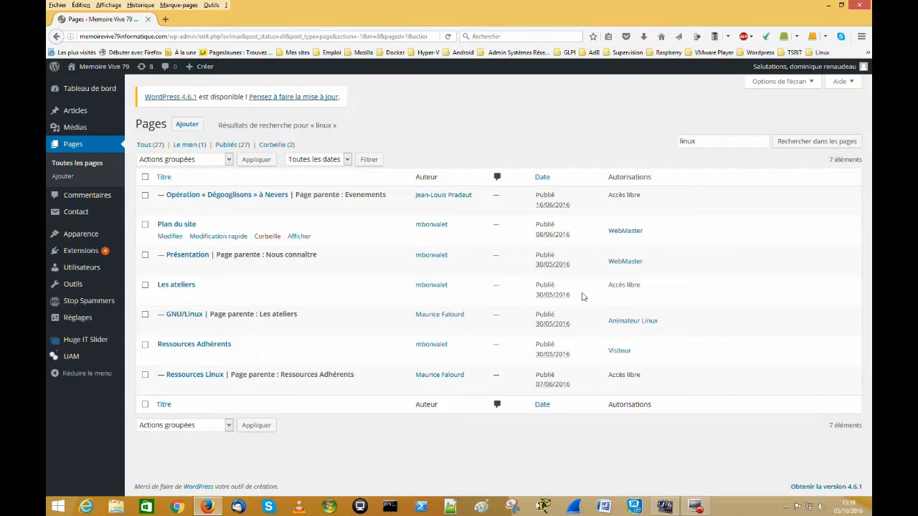
{"action": "left_click", "coordinate": [188, 316]}
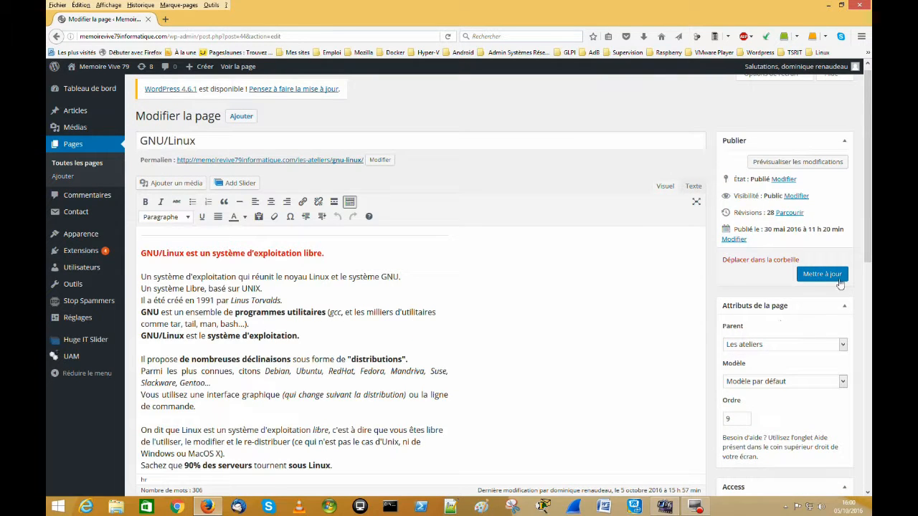
Hide the editor's second row of formatting tools and show it again
{"action": "mouse_move", "coordinate": [869, 206]}
{"action": "left_mouse_down"}
{"action": "mouse_move", "coordinate": [867, 373]}
{"action": "mouse_move", "coordinate": [867, 189]}
{"action": "left_mouse_up"}
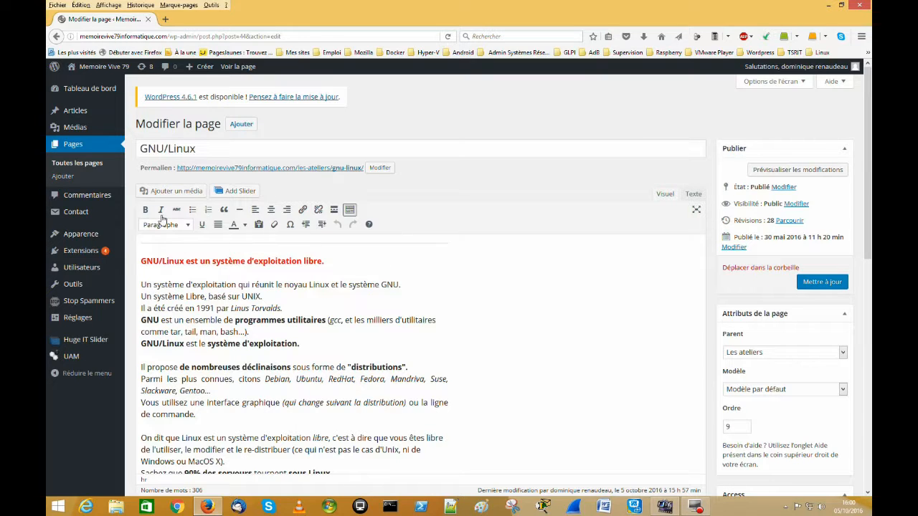
{"action": "left_click", "coordinate": [349, 210]}
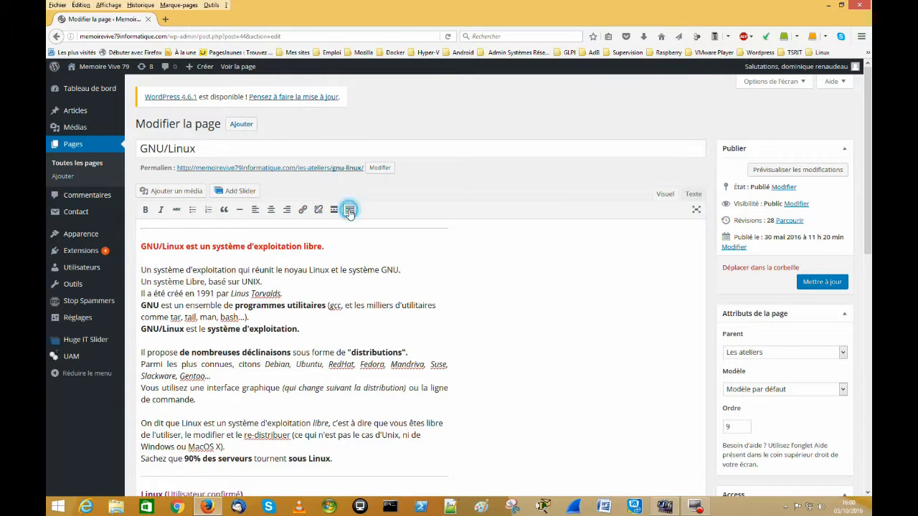
{"action": "left_click", "coordinate": [349, 212]}
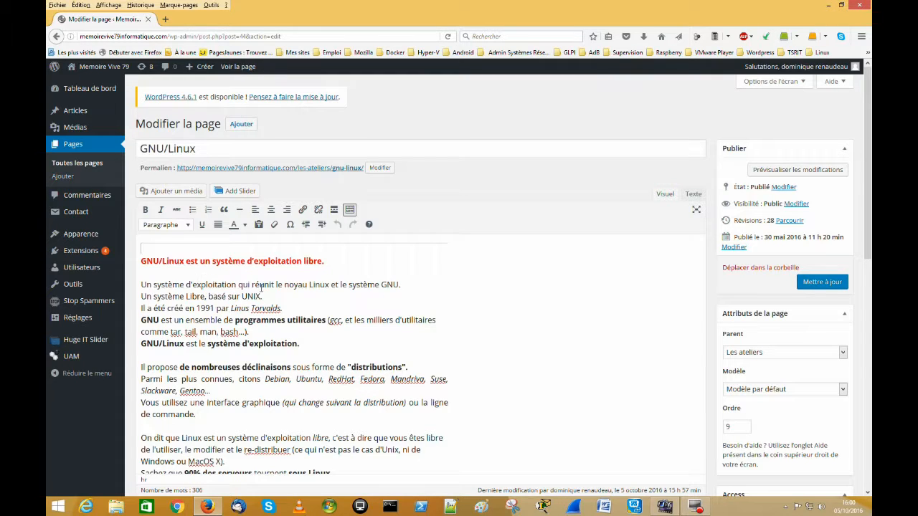
Colour the heading line "GNU/Linux est un système d'exploitation libre." orange and update the page
{"action": "left_click_drag", "start_coordinate": [140, 263], "coordinate": [324, 260]}
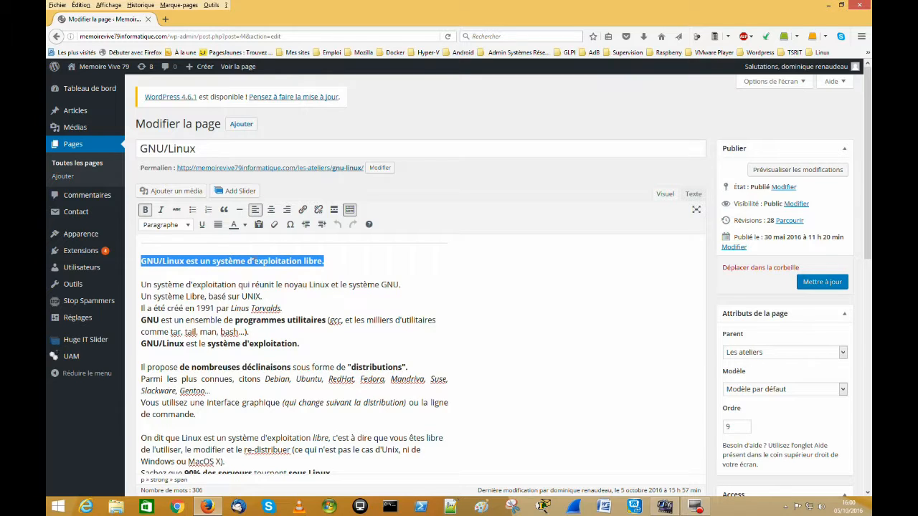
{"action": "left_click", "coordinate": [324, 262]}
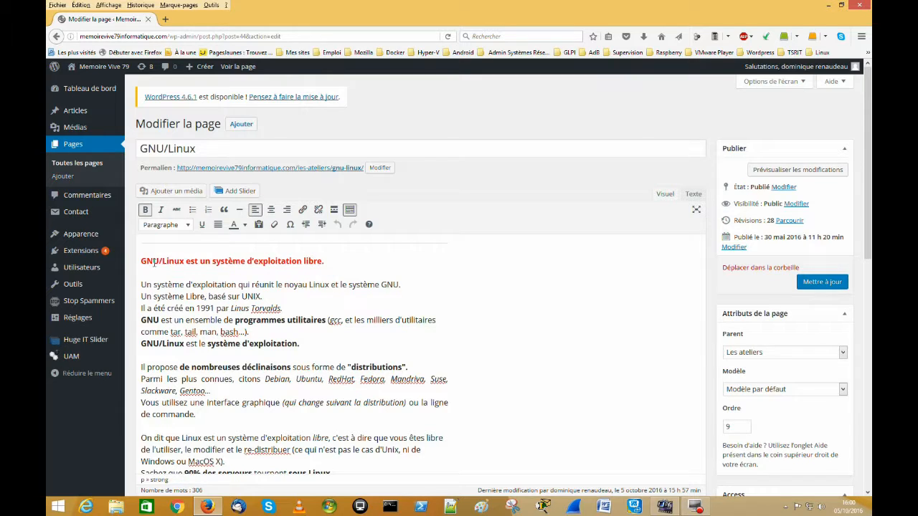
{"action": "left_click_drag", "start_coordinate": [140, 262], "coordinate": [324, 261]}
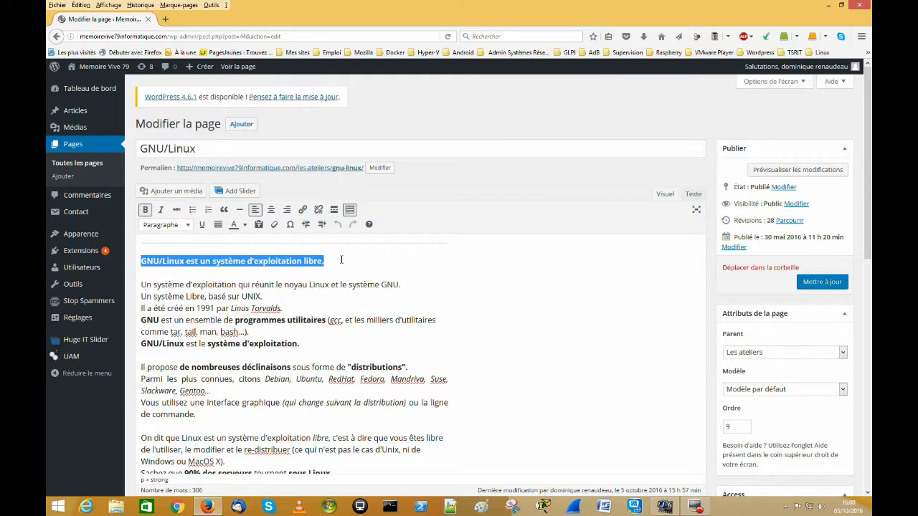
{"action": "left_click", "coordinate": [259, 225]}
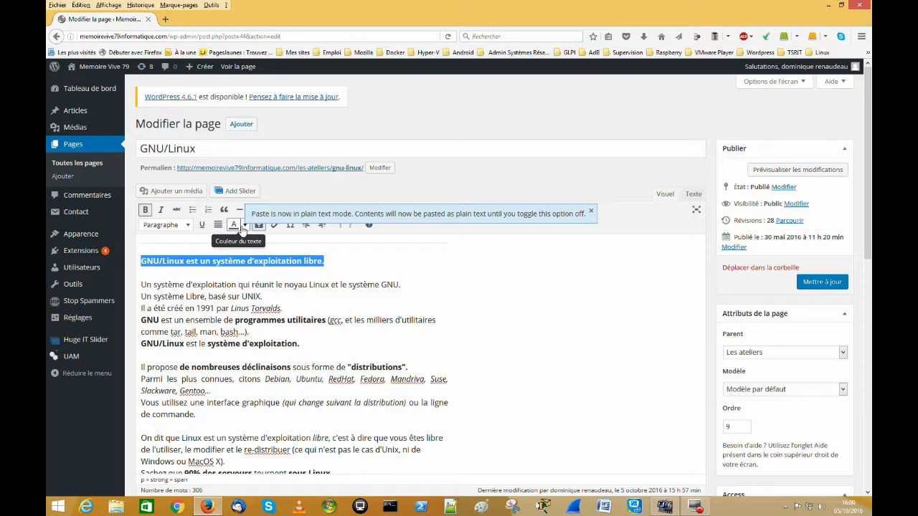
{"action": "left_click", "coordinate": [245, 226]}
{"action": "left_click", "coordinate": [244, 248]}
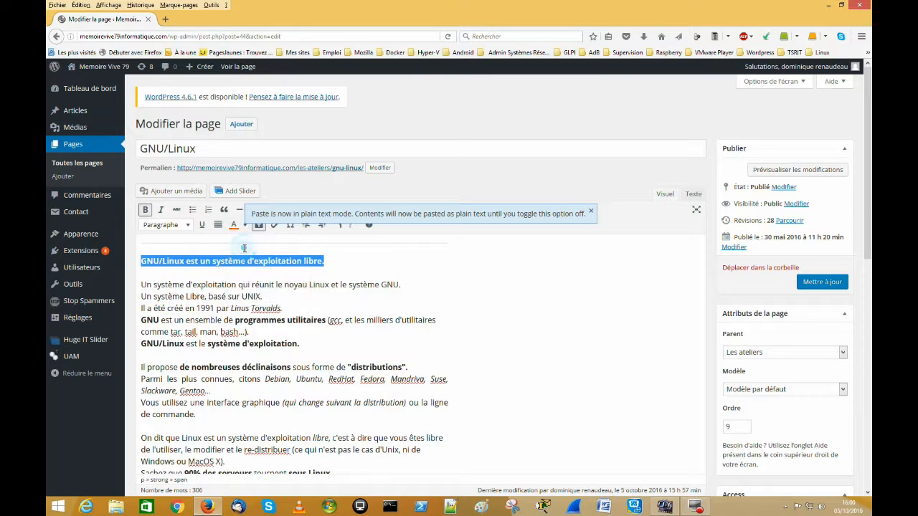
{"action": "left_click", "coordinate": [335, 262]}
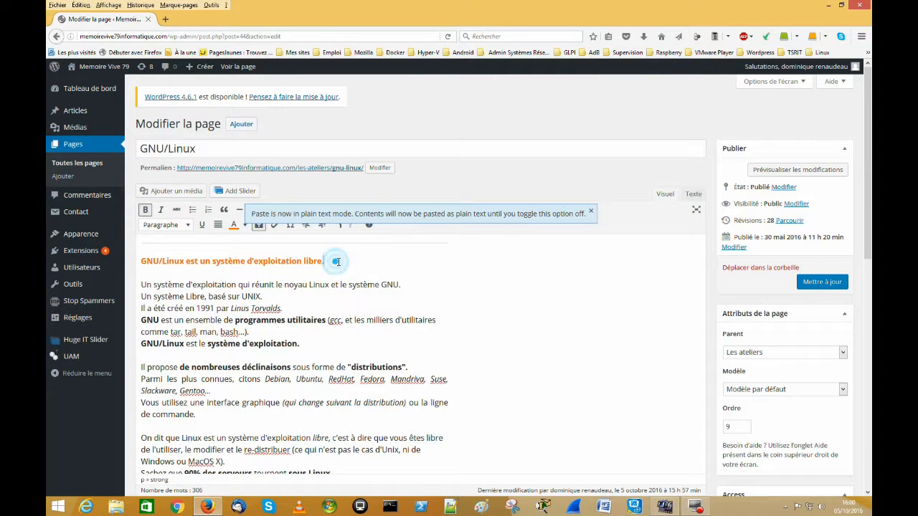
{"action": "left_click", "coordinate": [408, 287]}
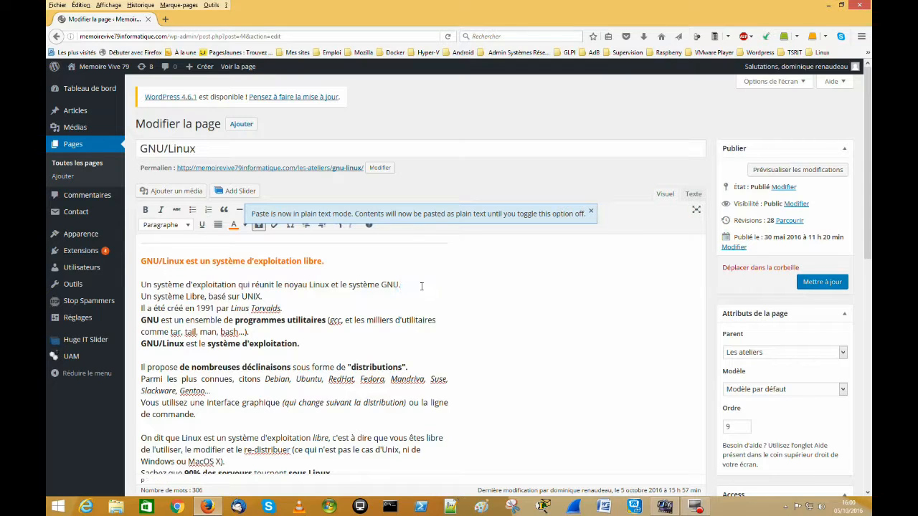
{"action": "left_click", "coordinate": [830, 284]}
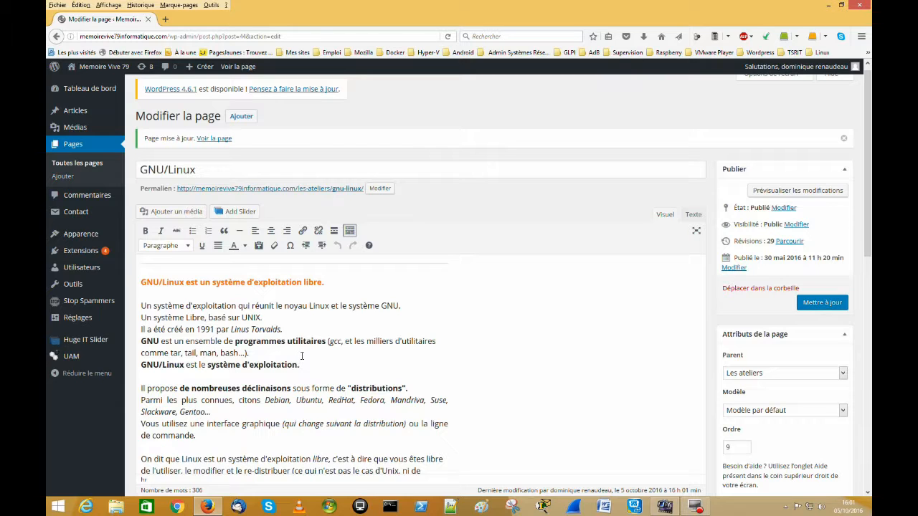
Create a new page titled "Exemple", the author's first name and "Wordpress", with the body text "Bonjour !"
{"action": "left_click", "coordinate": [63, 177]}
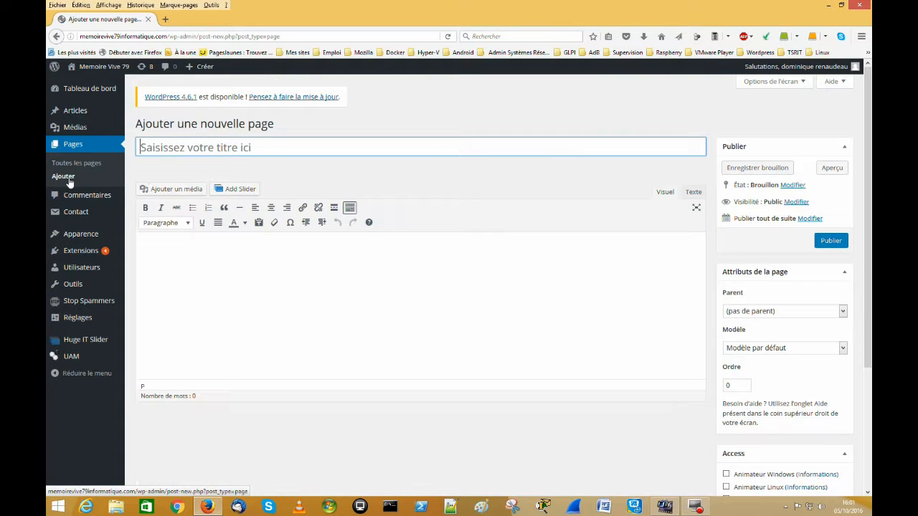
{"action": "left_click", "coordinate": [150, 145]}
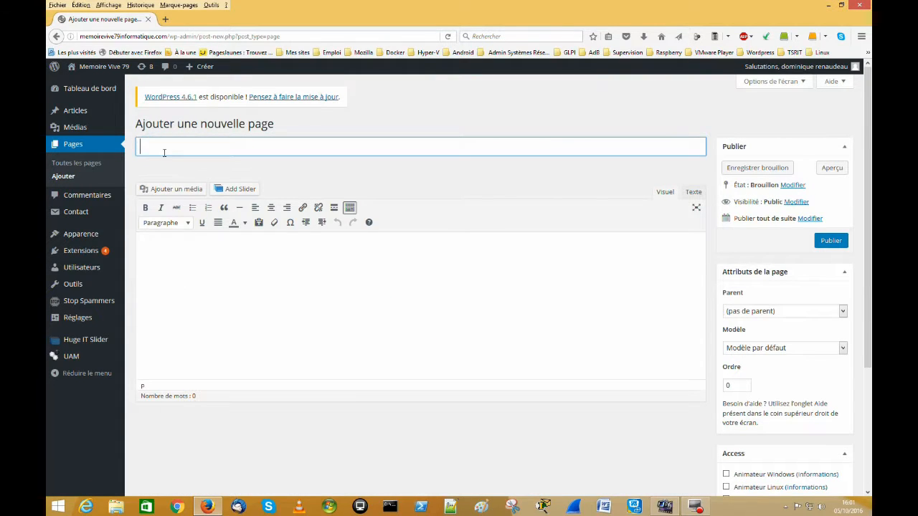
{"action": "type", "text": "Exemple Dominique Wordpress"}
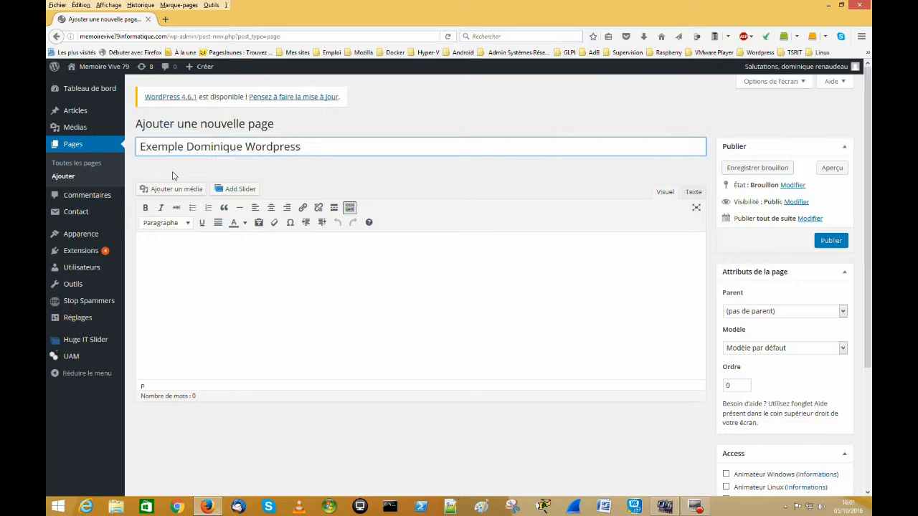
{"action": "left_click", "coordinate": [150, 244]}
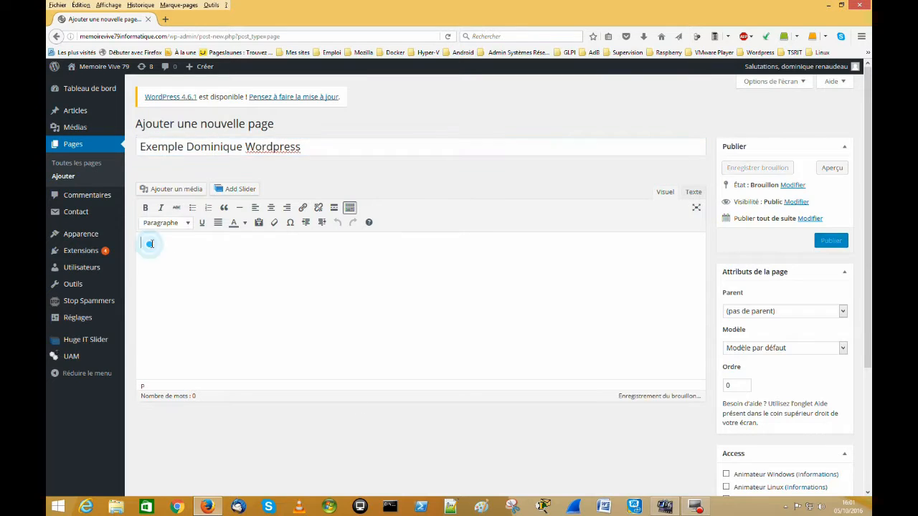
{"action": "type", "text": "Bonjour !"}
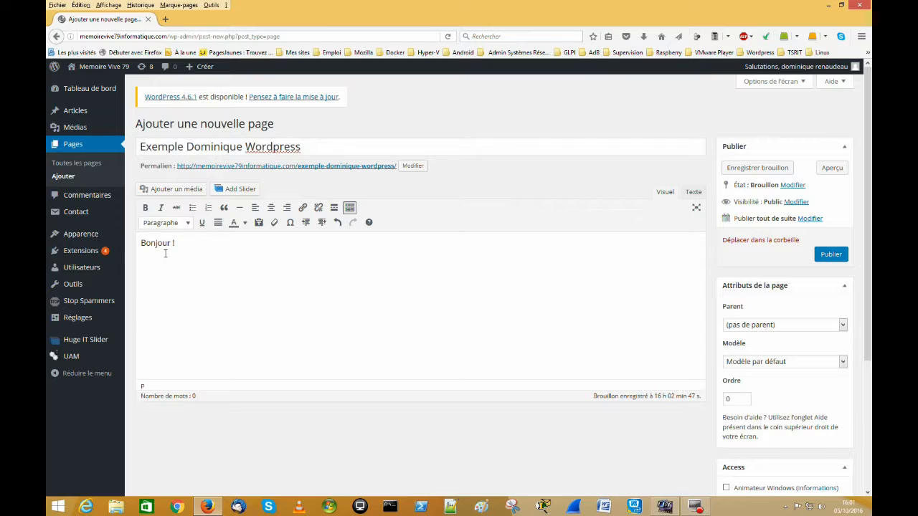
Underline and italicise the text "Bonjour !" and publish the new page
{"action": "left_click_drag", "start_coordinate": [141, 242], "coordinate": [175, 243]}
{"action": "left_click", "coordinate": [203, 224]}
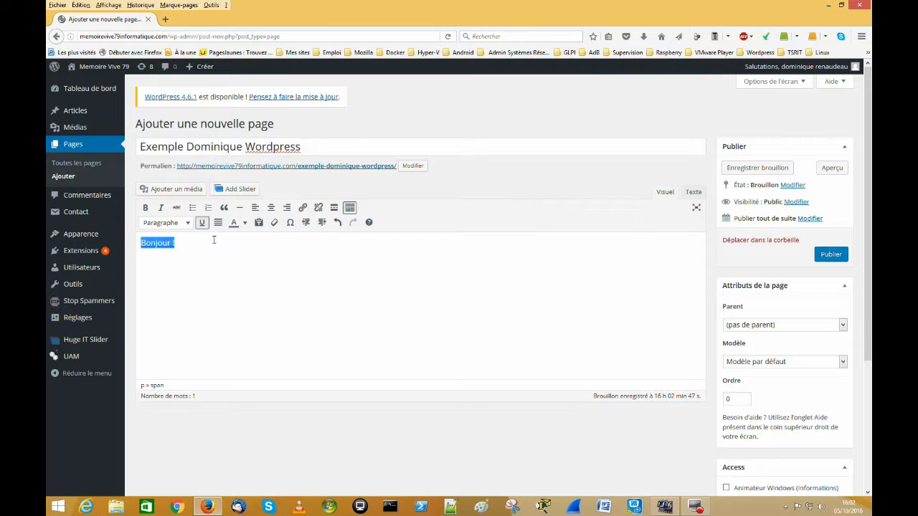
{"action": "left_click", "coordinate": [246, 224]}
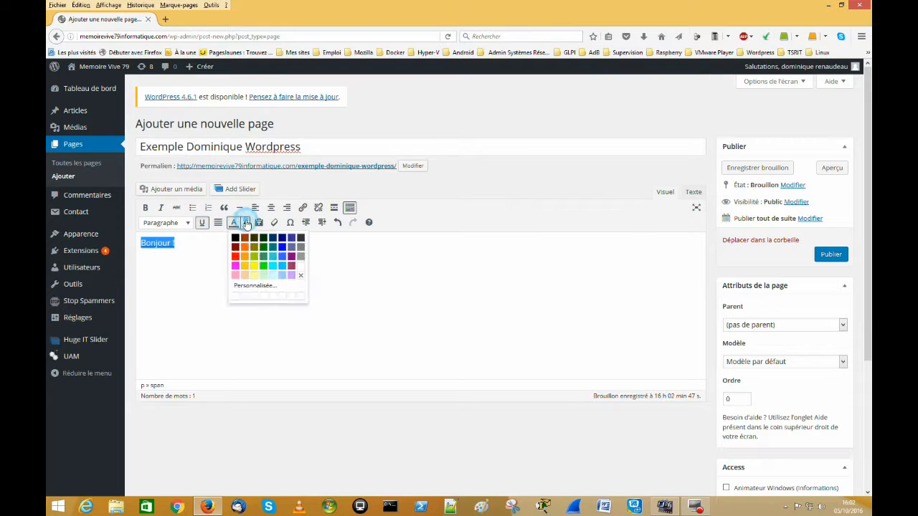
{"action": "left_click", "coordinate": [212, 251]}
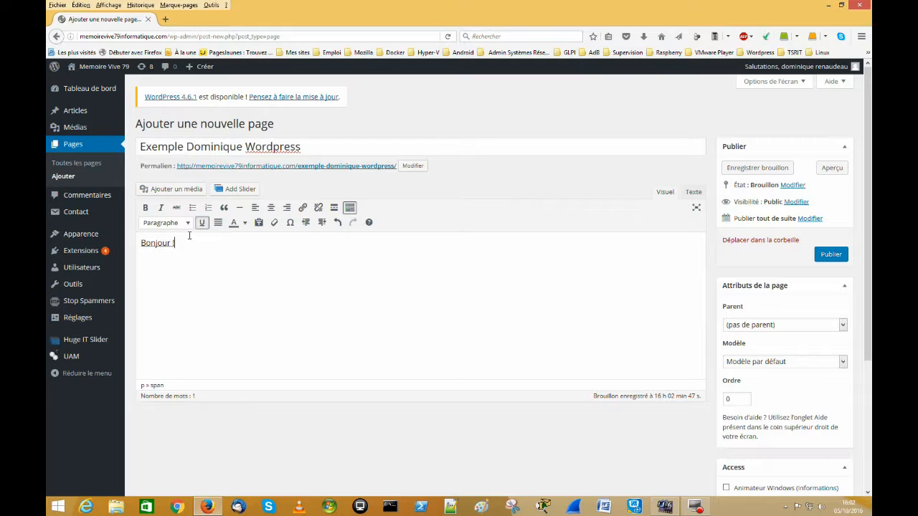
{"action": "left_click", "coordinate": [160, 207]}
{"action": "left_click_drag", "start_coordinate": [175, 244], "coordinate": [136, 245]}
{"action": "left_click", "coordinate": [162, 208]}
{"action": "left_click", "coordinate": [181, 245]}
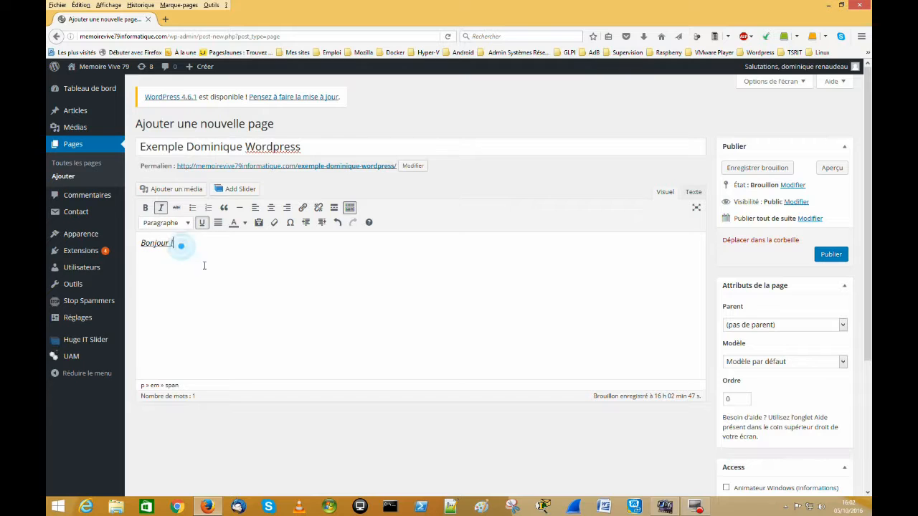
{"action": "left_click", "coordinate": [299, 269]}
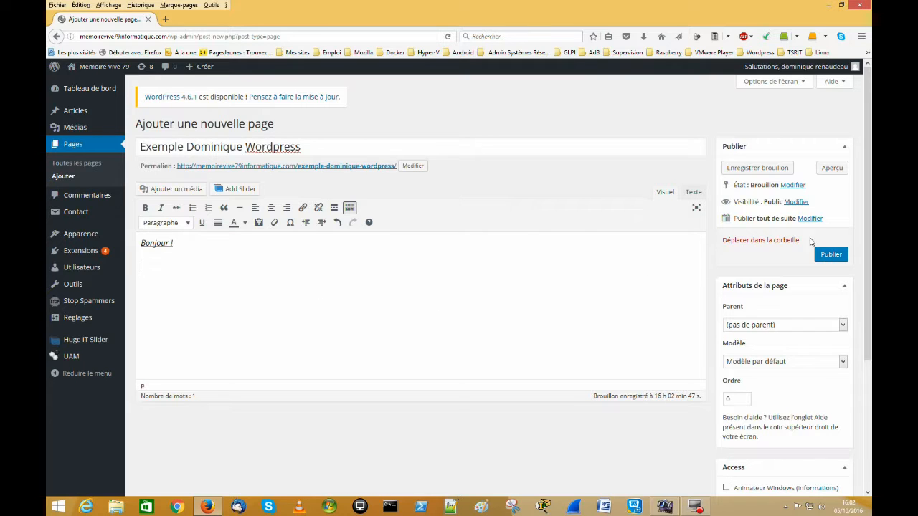
{"action": "left_click", "coordinate": [826, 257]}
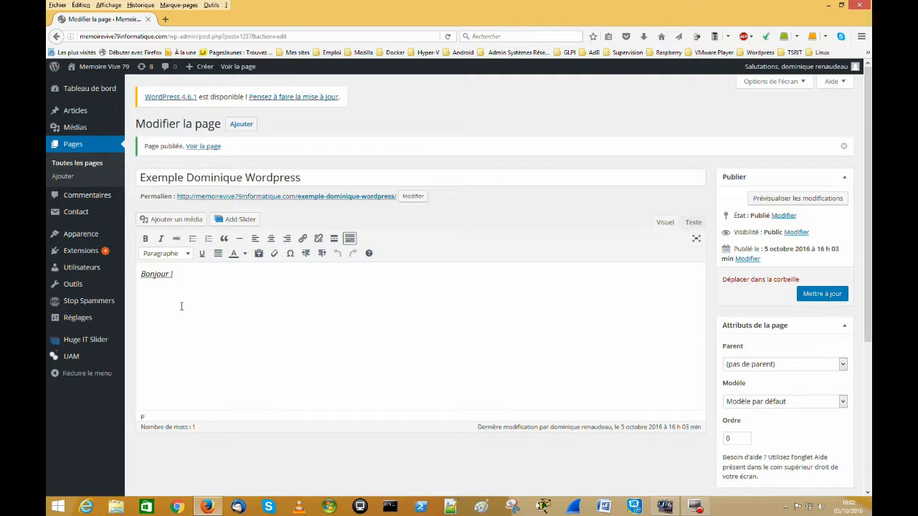
Open the media library and look through its items
{"action": "mouse_move", "coordinate": [76, 131]}
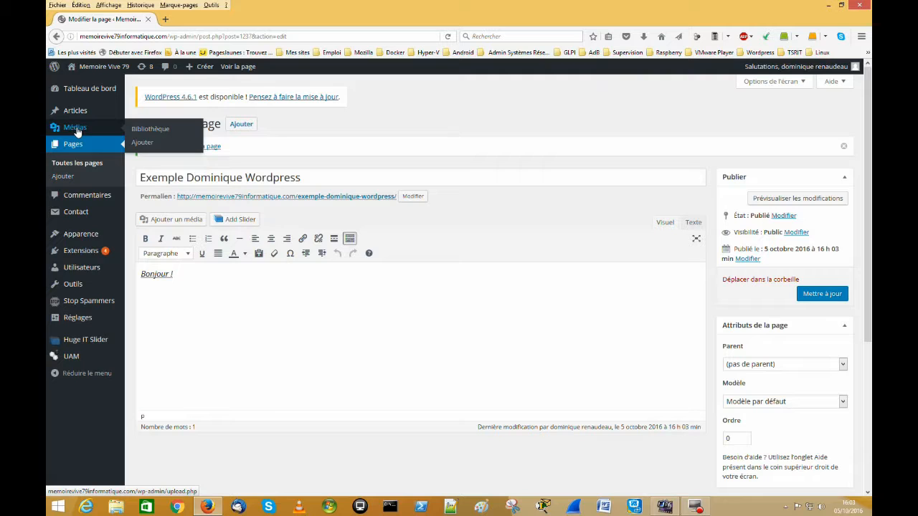
{"action": "left_click", "coordinate": [152, 131]}
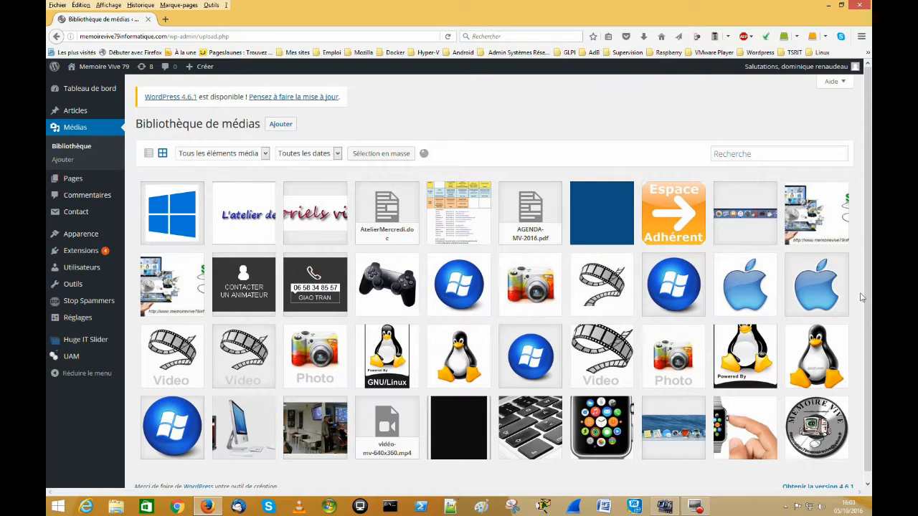
{"action": "scroll", "coordinate": [867, 258], "scroll_direction": "down", "scroll_amount": 2}
{"action": "scroll", "coordinate": [867, 258], "scroll_direction": "down", "scroll_amount": 2}
{"action": "scroll", "coordinate": [430, 228], "scroll_direction": "up", "scroll_amount": 4}
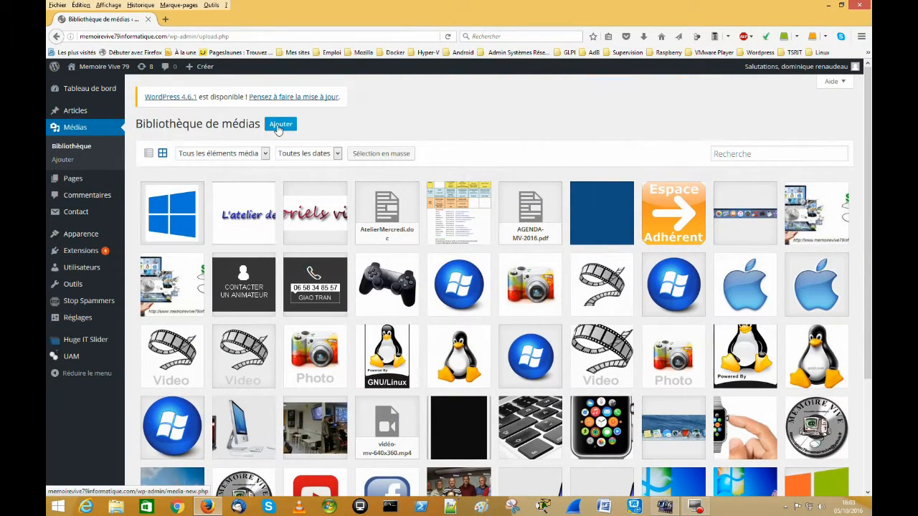
Upload the tutorials banner image, named "Les tutoriels de" plus the author's first name, from the Document-Artheodoc folder to the media library
{"action": "left_click", "coordinate": [279, 125]}
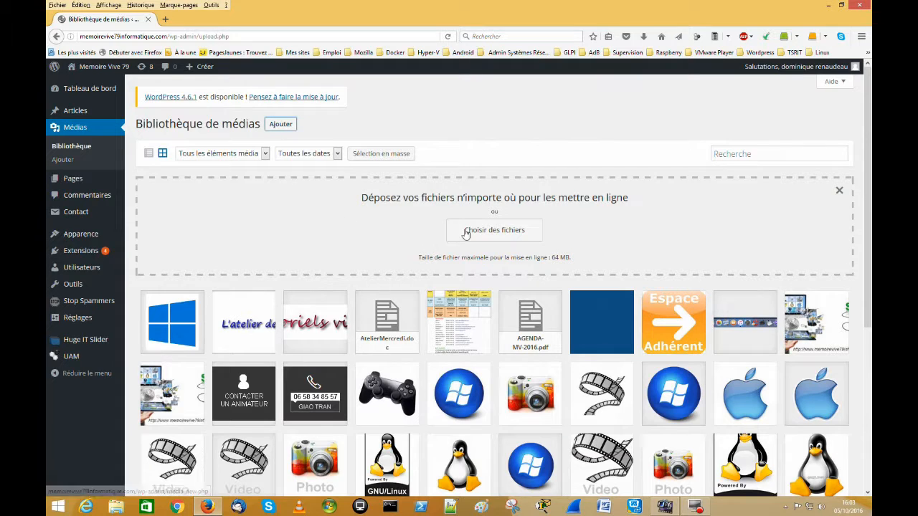
{"action": "left_click", "coordinate": [498, 238]}
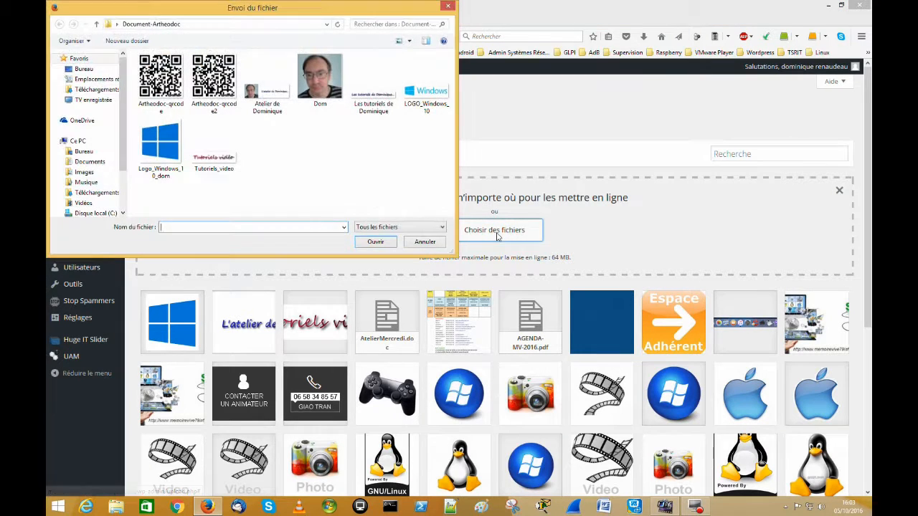
{"action": "left_click", "coordinate": [381, 94]}
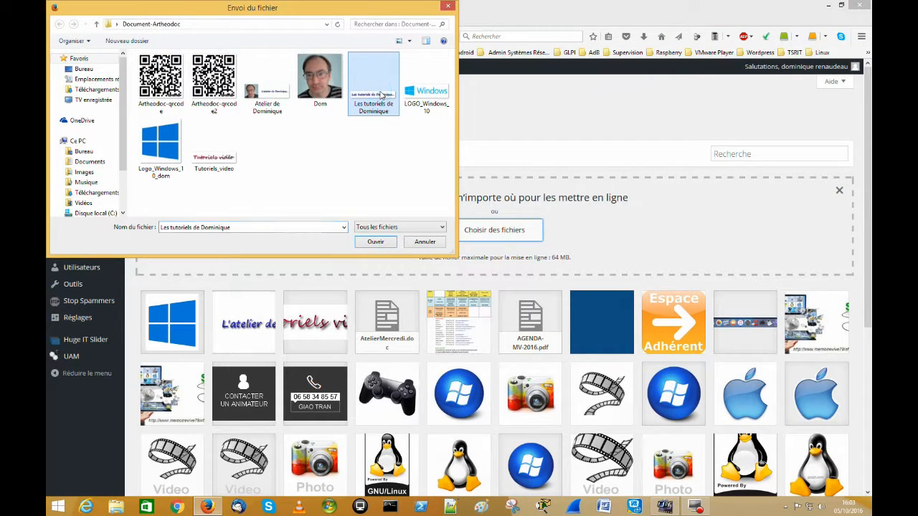
{"action": "left_click", "coordinate": [375, 242]}
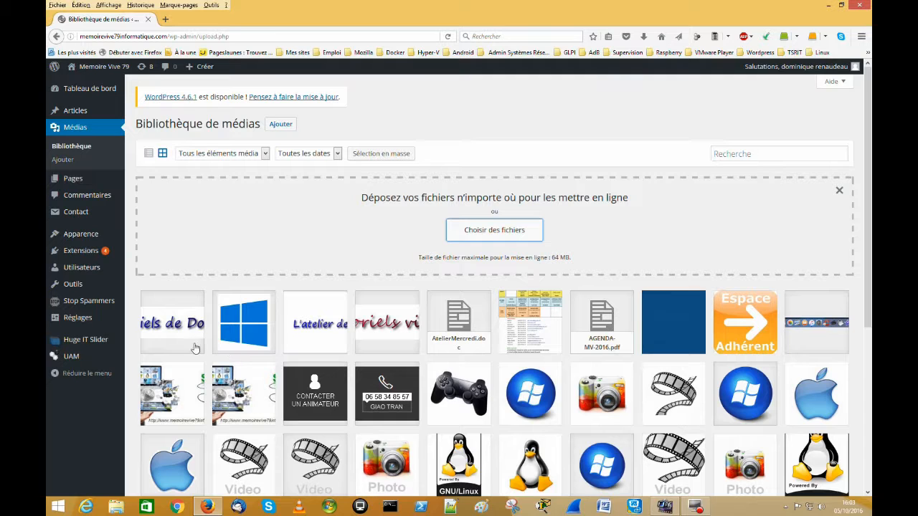
Insert the uploaded tutorials banner below "Bonjour !" on the published "Exemple" page and update the page
{"action": "mouse_move", "coordinate": [68, 179]}
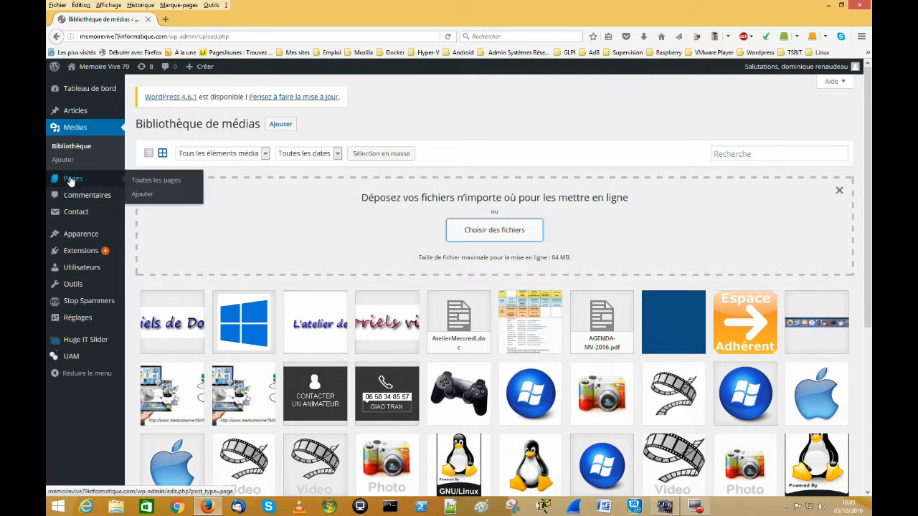
{"action": "left_click", "coordinate": [159, 185]}
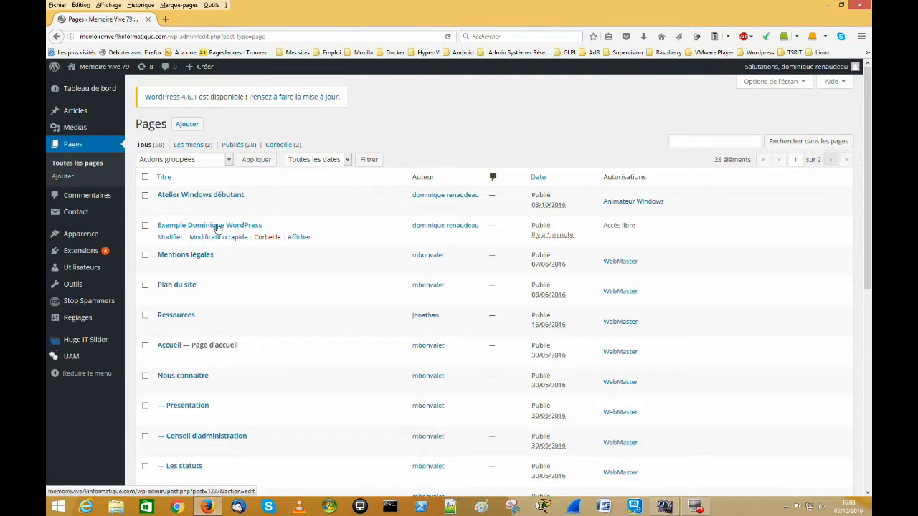
{"action": "left_click", "coordinate": [217, 226]}
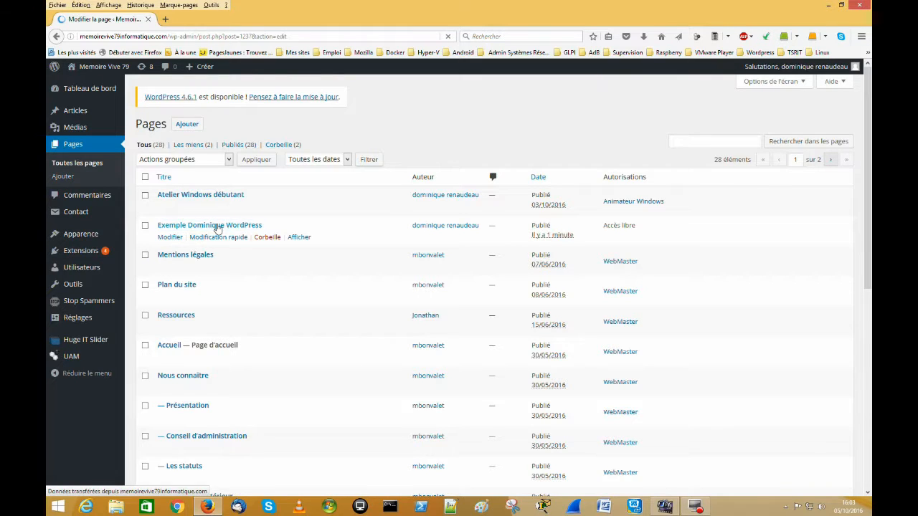
{"action": "left_click", "coordinate": [142, 265]}
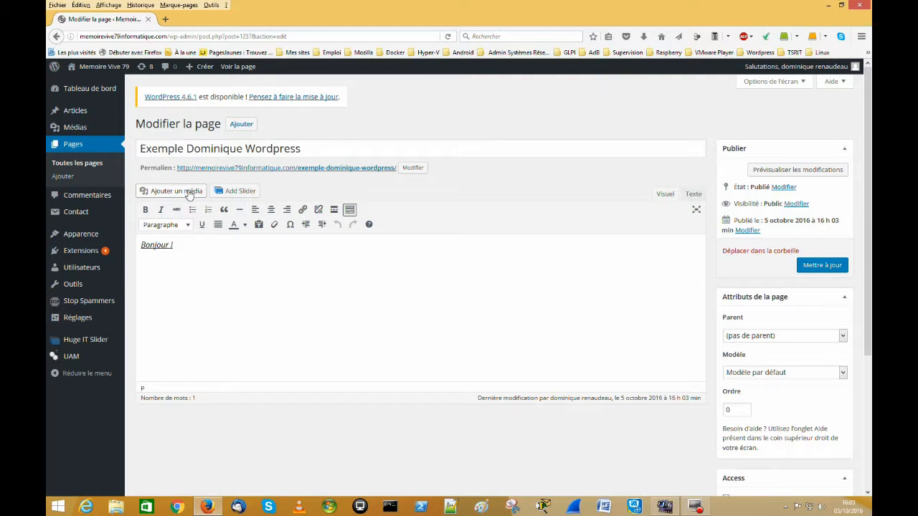
{"action": "left_click", "coordinate": [190, 193]}
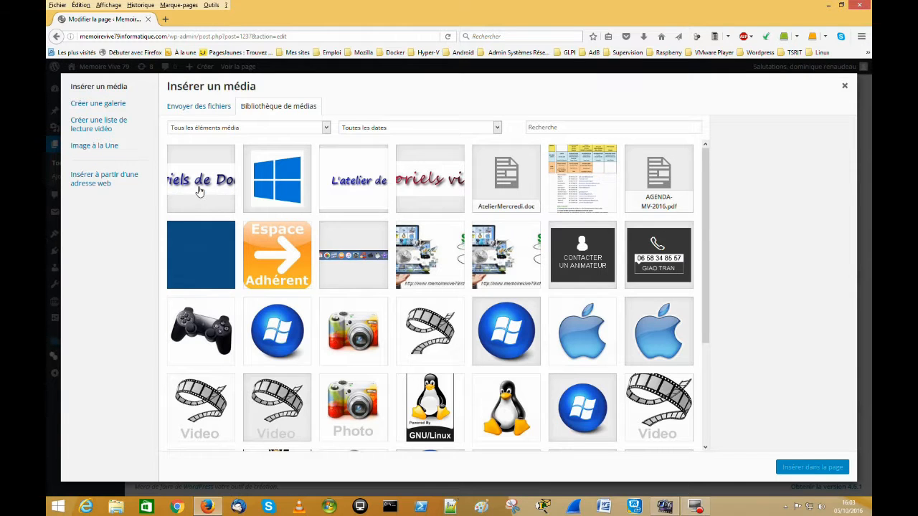
{"action": "left_click", "coordinate": [196, 188]}
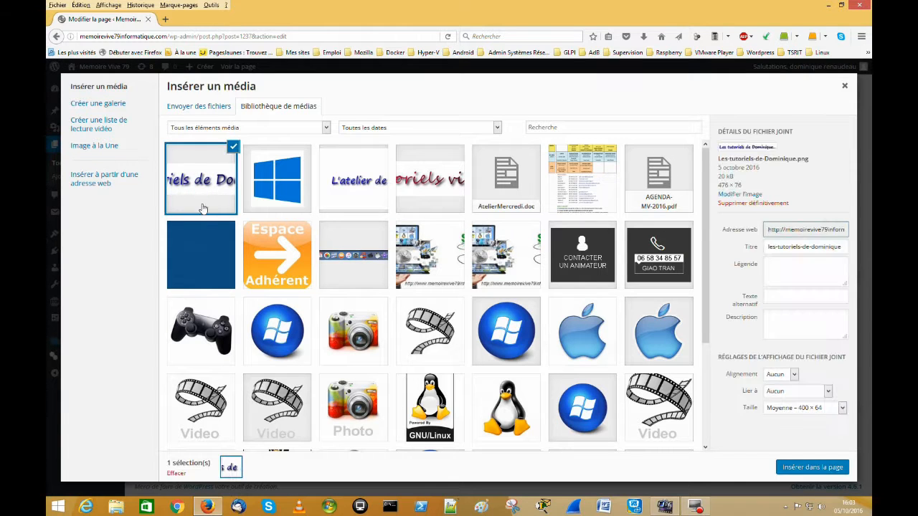
{"action": "left_click", "coordinate": [815, 470]}
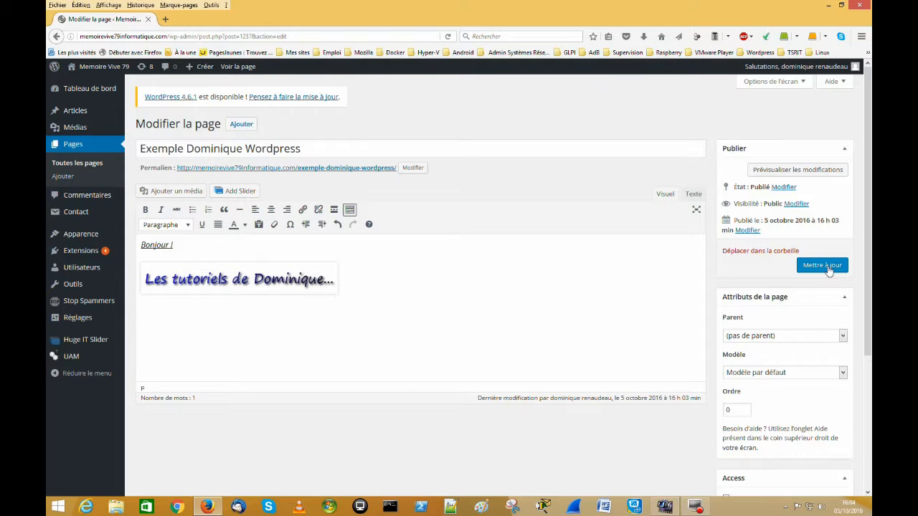
{"action": "left_click", "coordinate": [829, 267]}
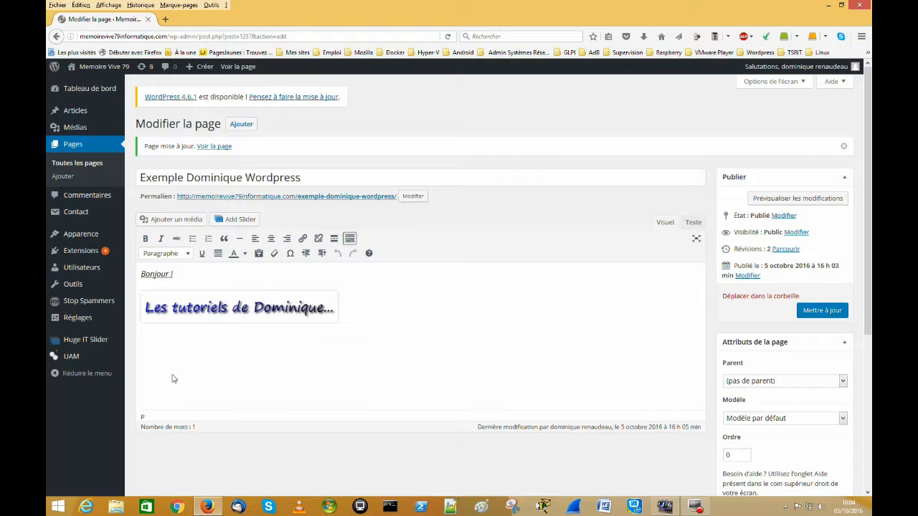
Add a line reading "Exemple", the author's first name and "Wordpress" at the end of the GNU/Linux page, below the introductory course link
{"action": "left_click", "coordinate": [90, 168]}
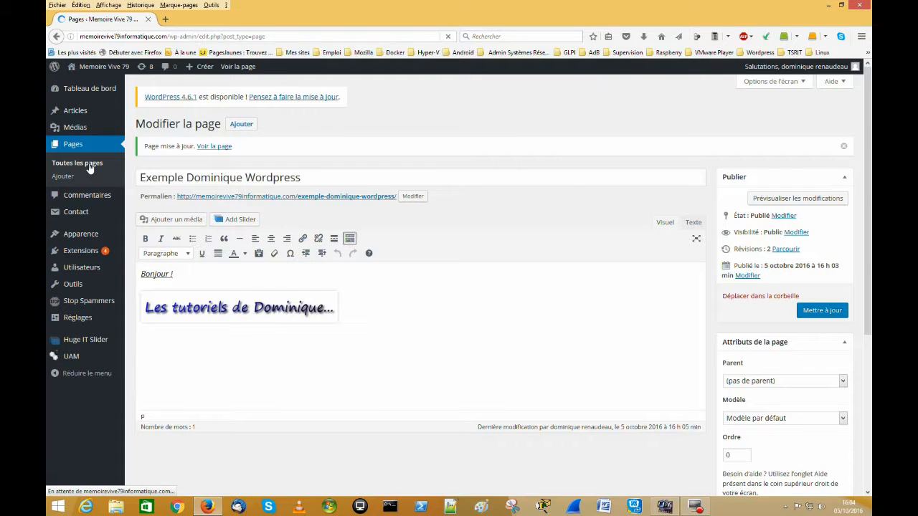
{"action": "left_click_drag", "start_coordinate": [869, 239], "coordinate": [870, 382]}
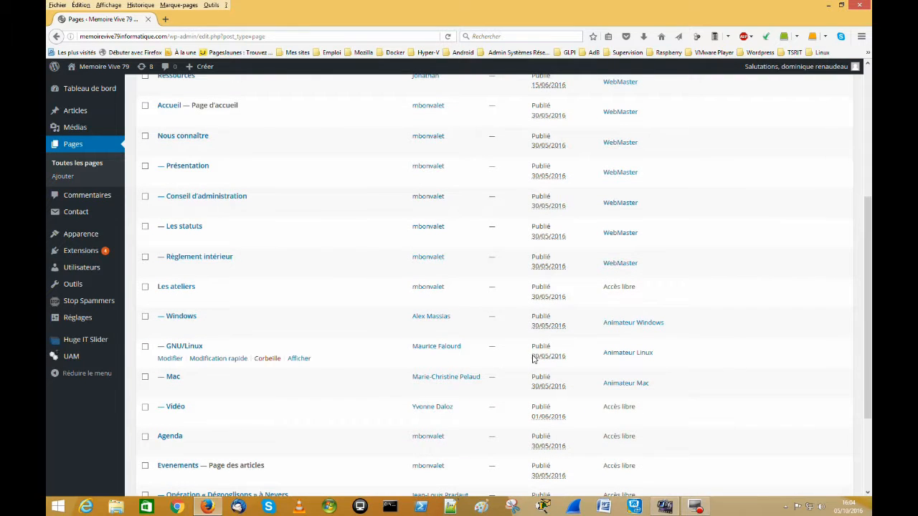
{"action": "left_click", "coordinate": [188, 348]}
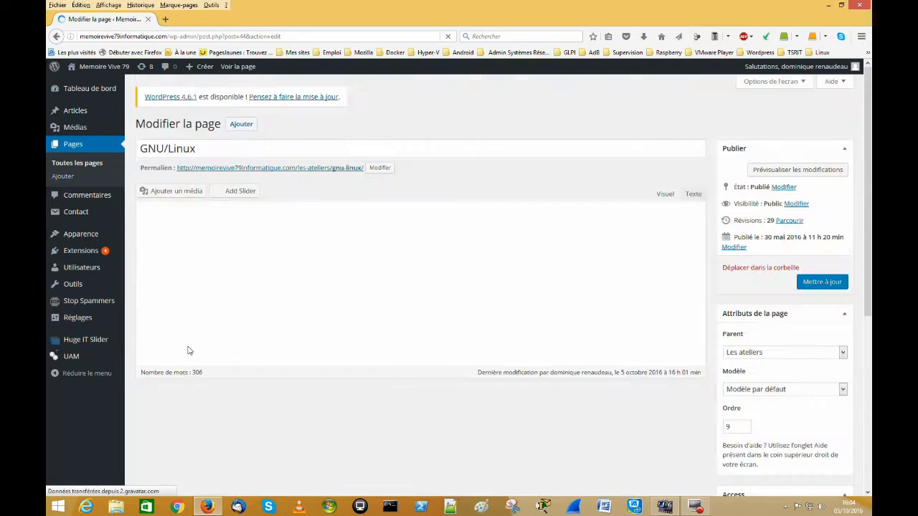
{"action": "left_click_drag", "start_coordinate": [868, 229], "coordinate": [870, 459]}
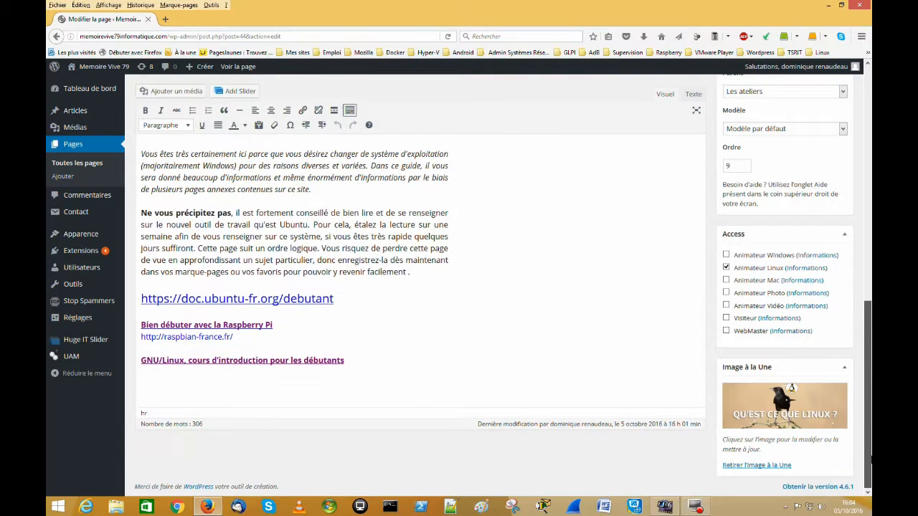
{"action": "left_click", "coordinate": [353, 363]}
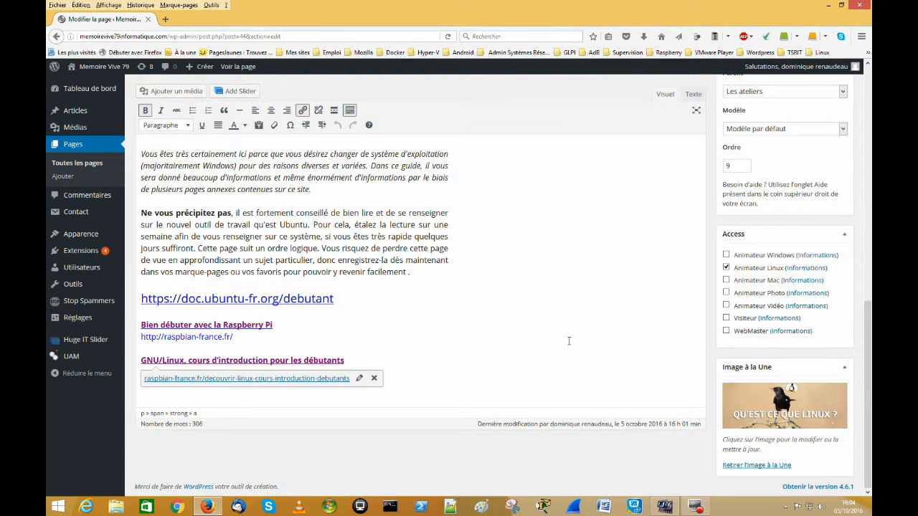
{"action": "key", "text": "Return"}
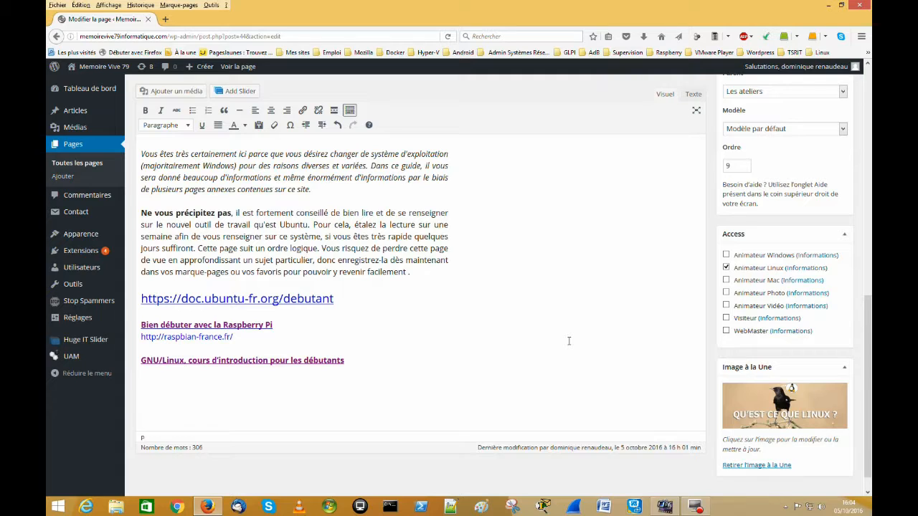
{"action": "type", "text": "Exemple Dominique Wor"}
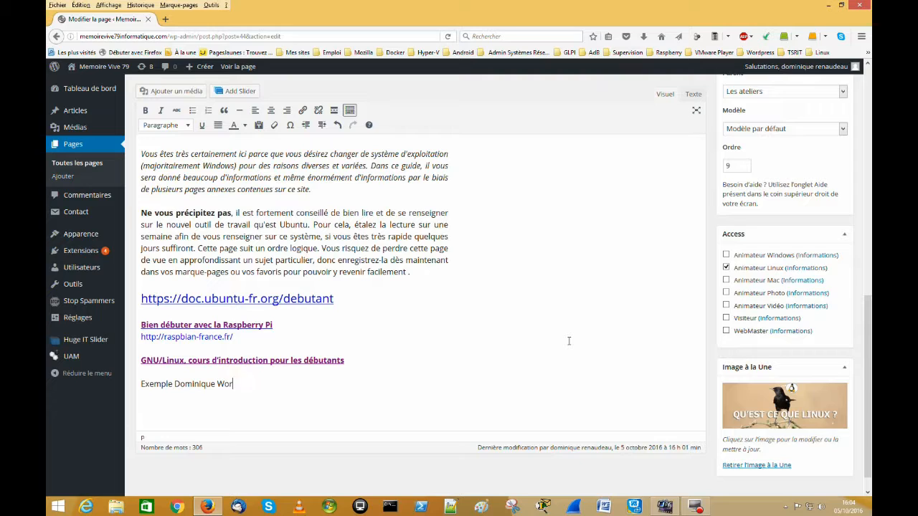
{"action": "type", "text": "dpress"}
Link the new "Exemple" line to the site's existing page of the same name, set to open in a new tab
{"action": "left_click_drag", "start_coordinate": [142, 384], "coordinate": [270, 384]}
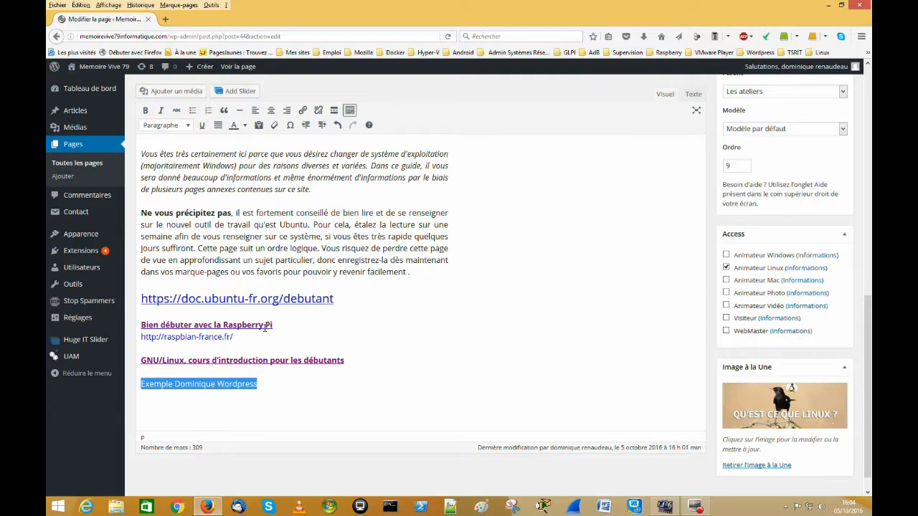
{"action": "left_click", "coordinate": [302, 112]}
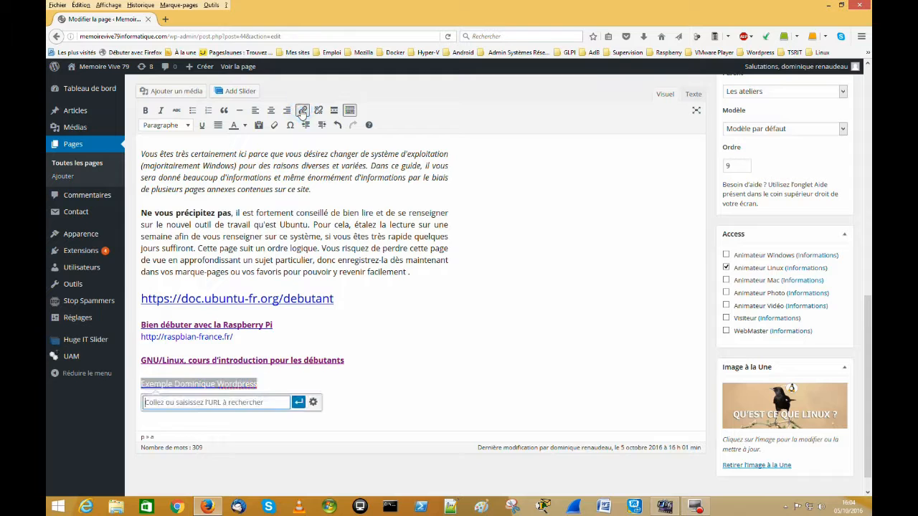
{"action": "left_click", "coordinate": [313, 404]}
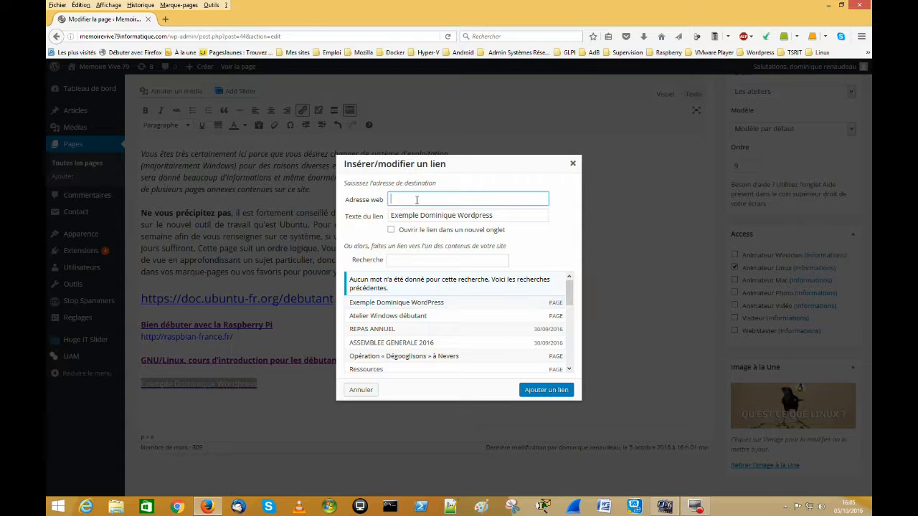
{"action": "left_click", "coordinate": [403, 305]}
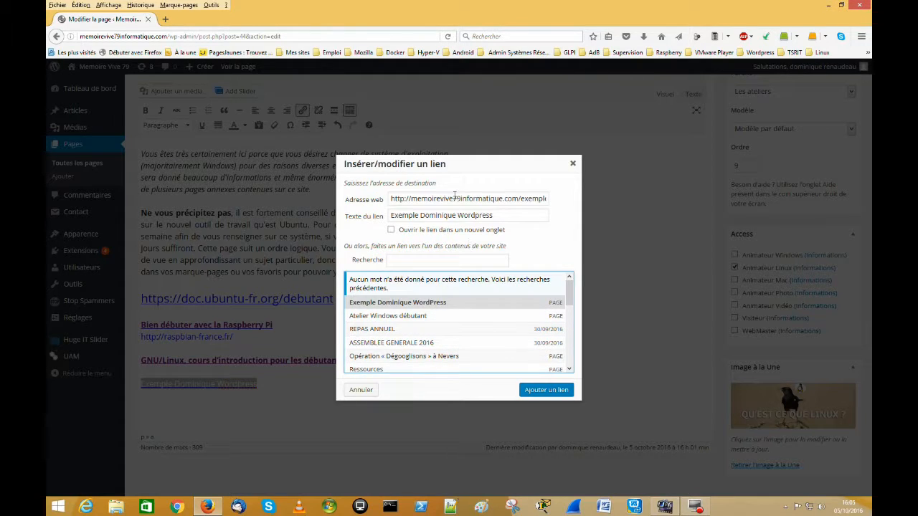
{"action": "left_click", "coordinate": [392, 231]}
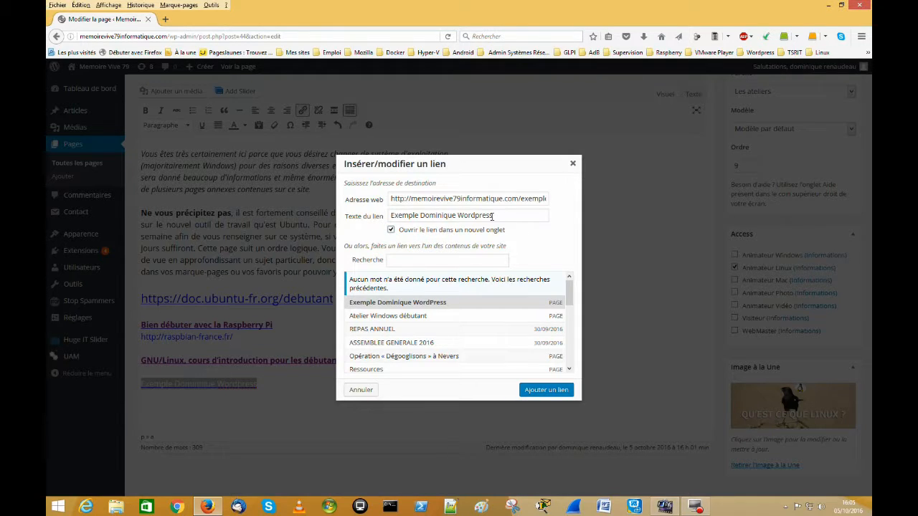
{"action": "left_click", "coordinate": [552, 396]}
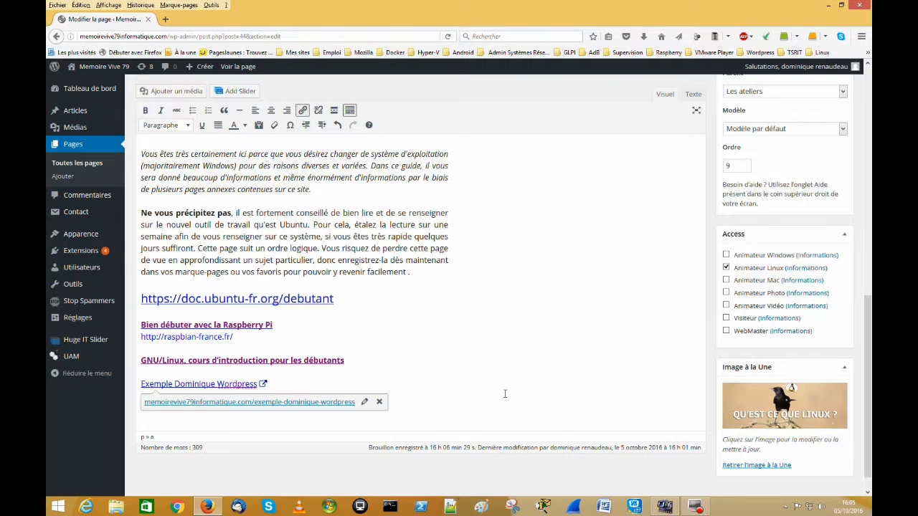
Leave the link and update the GNU/Linux page
{"action": "left_click", "coordinate": [439, 386]}
{"action": "left_click", "coordinate": [386, 273]}
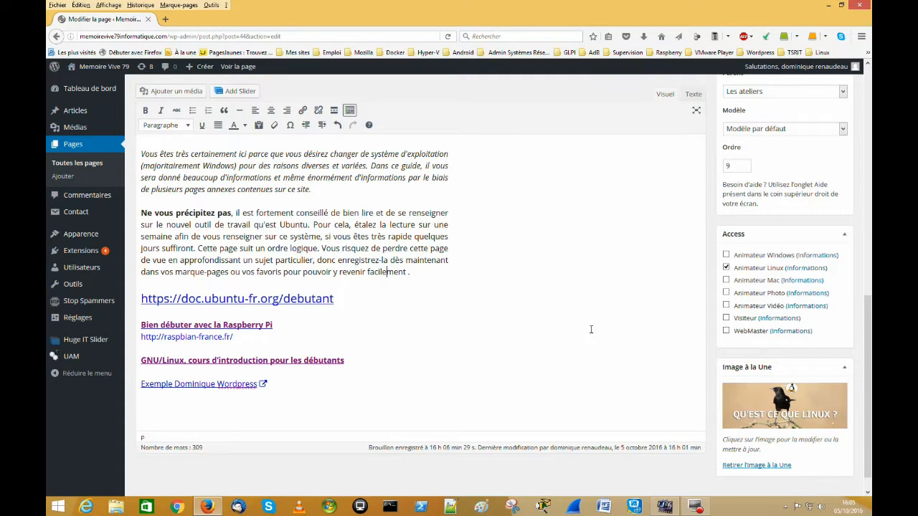
{"action": "left_click_drag", "start_coordinate": [868, 355], "coordinate": [870, 269]}
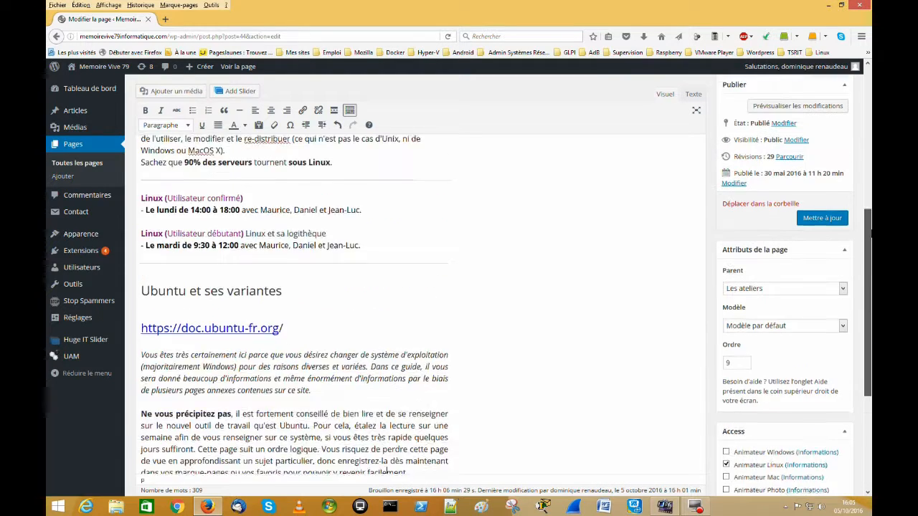
{"action": "left_click_drag", "start_coordinate": [870, 231], "coordinate": [870, 167]}
{"action": "left_click", "coordinate": [826, 230]}
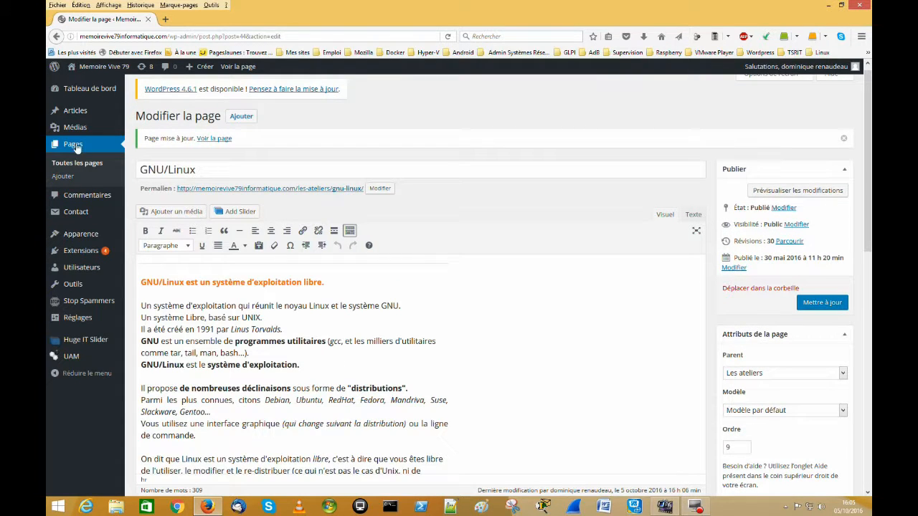
View the GNU/Linux page under Les ateliers on the public site, down to the links at its end
{"action": "mouse_move", "coordinate": [102, 72]}
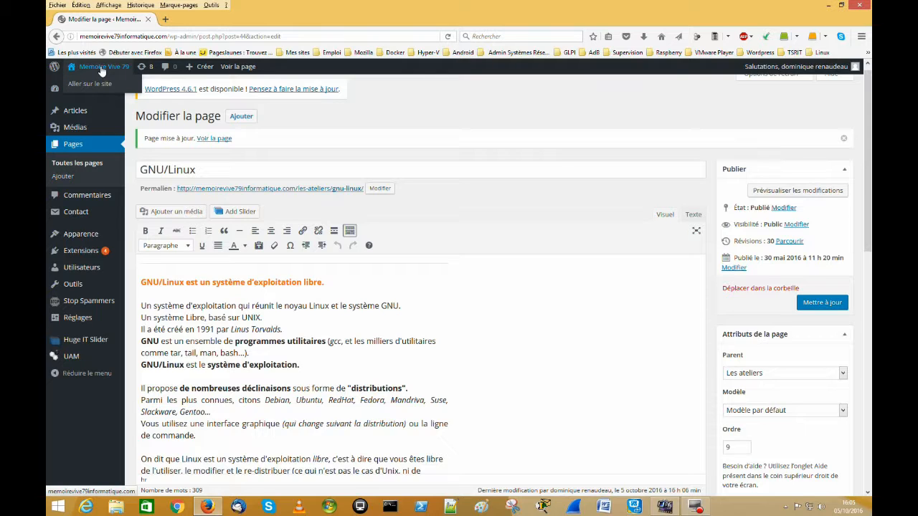
{"action": "left_click", "coordinate": [97, 86]}
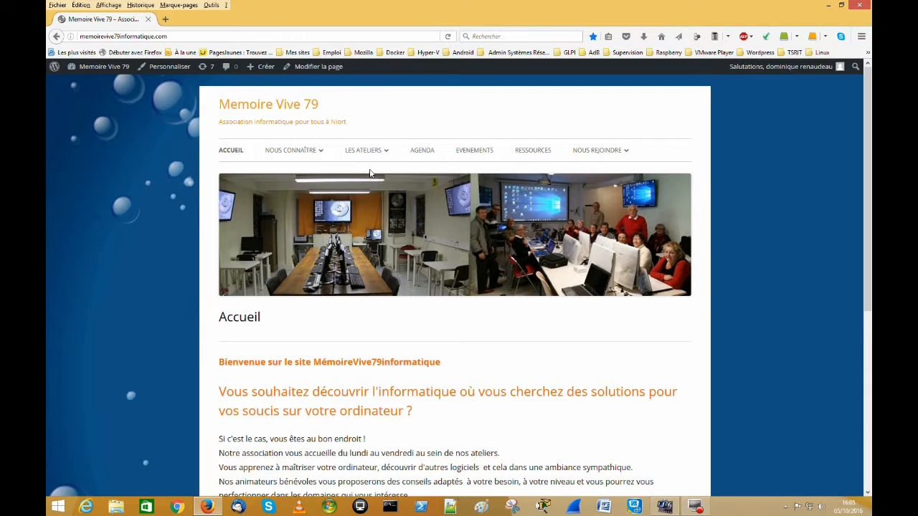
{"action": "mouse_move", "coordinate": [364, 151]}
{"action": "left_click", "coordinate": [365, 194]}
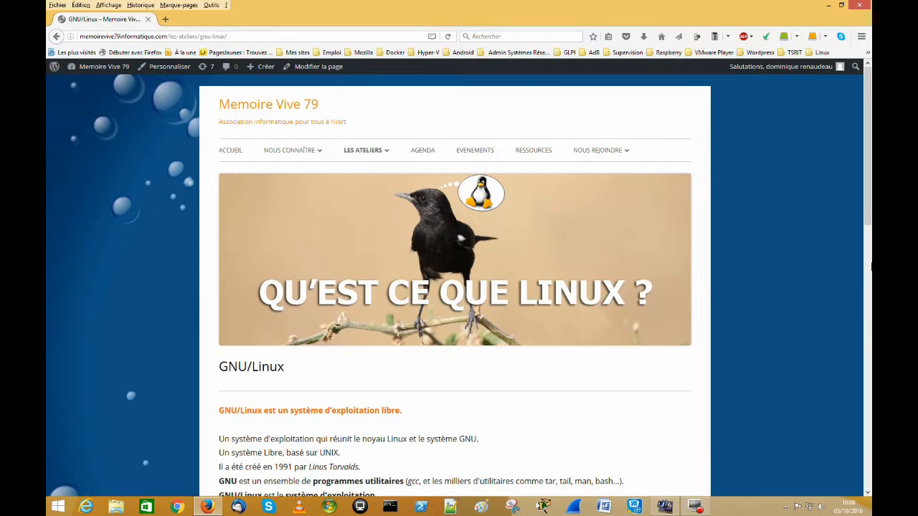
{"action": "left_click_drag", "start_coordinate": [868, 181], "coordinate": [868, 446]}
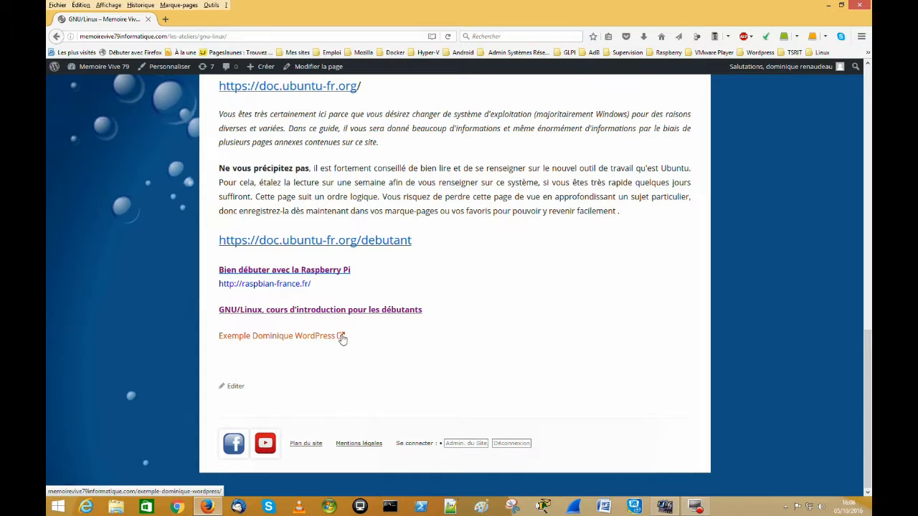
Follow the "Exemple" link to check the page it opens, and close that page's tab
{"action": "left_click", "coordinate": [319, 337]}
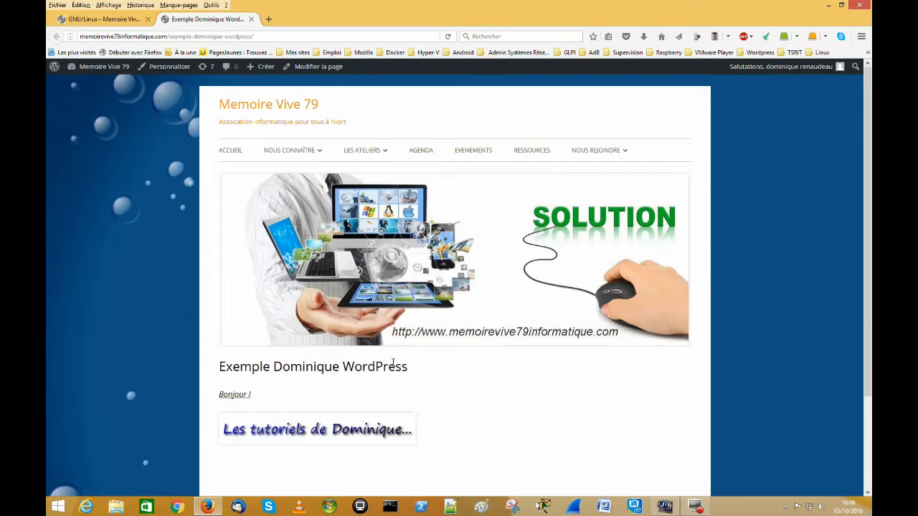
{"action": "left_click_drag", "start_coordinate": [869, 258], "coordinate": [870, 314]}
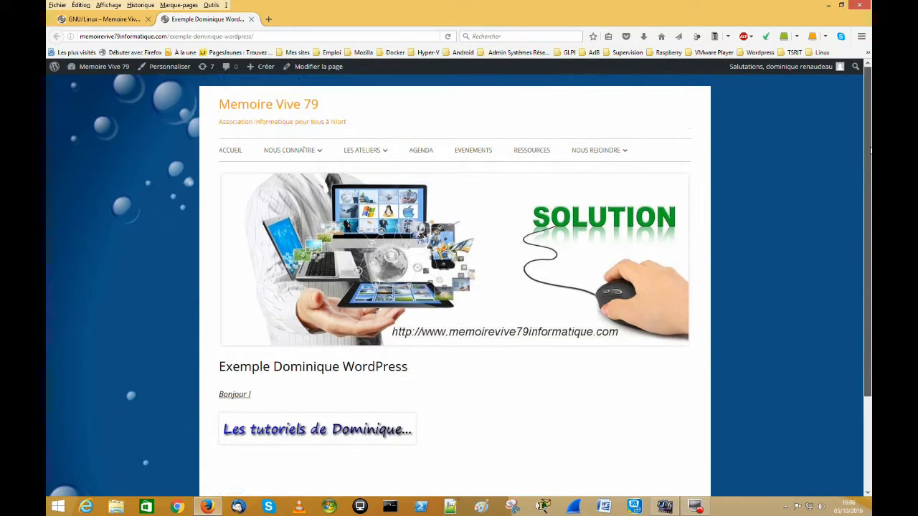
{"action": "left_click", "coordinate": [251, 19]}
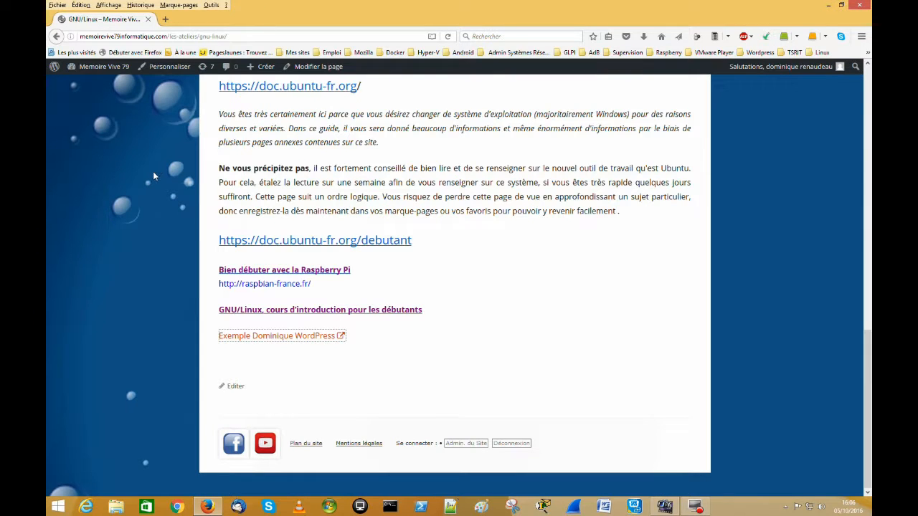
Go to the site's dashboard, list all pages and check the group authorisation of the GNU/Linux page
{"action": "mouse_move", "coordinate": [96, 70]}
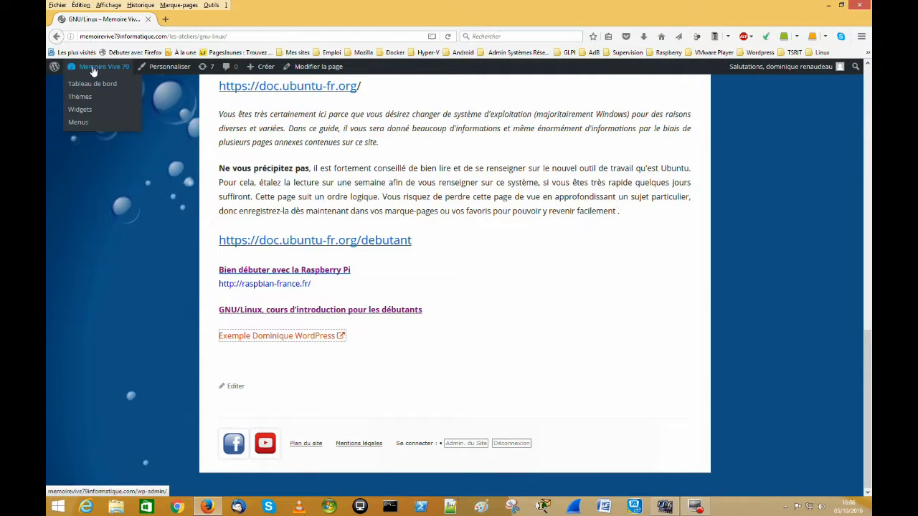
{"action": "left_click", "coordinate": [98, 87]}
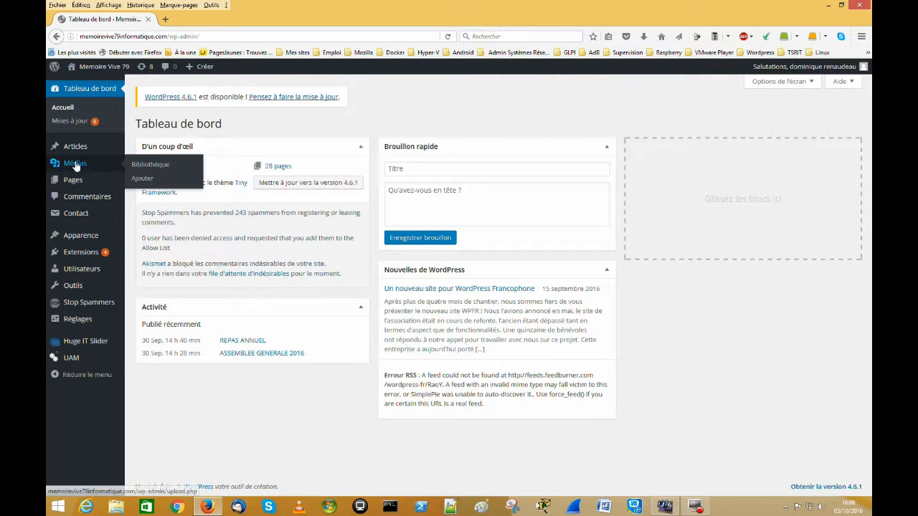
{"action": "mouse_move", "coordinate": [82, 165]}
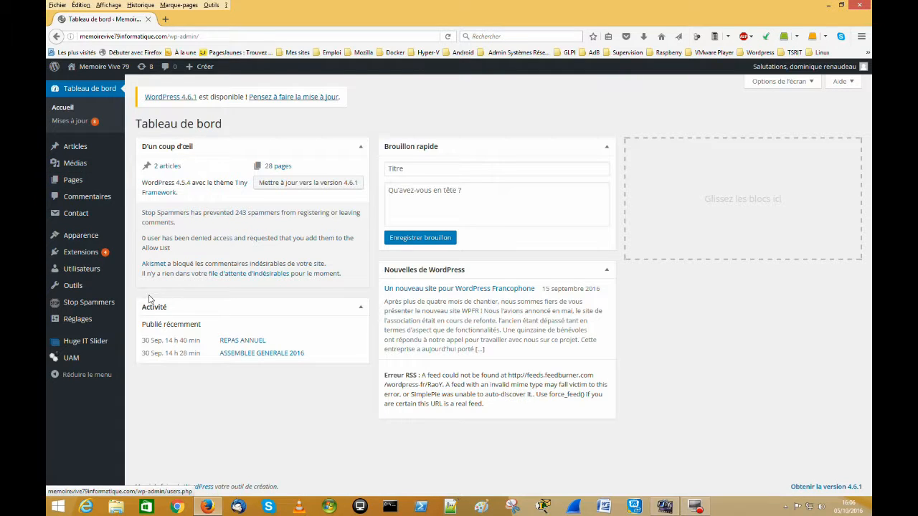
{"action": "mouse_move", "coordinate": [72, 188]}
{"action": "left_click", "coordinate": [150, 183]}
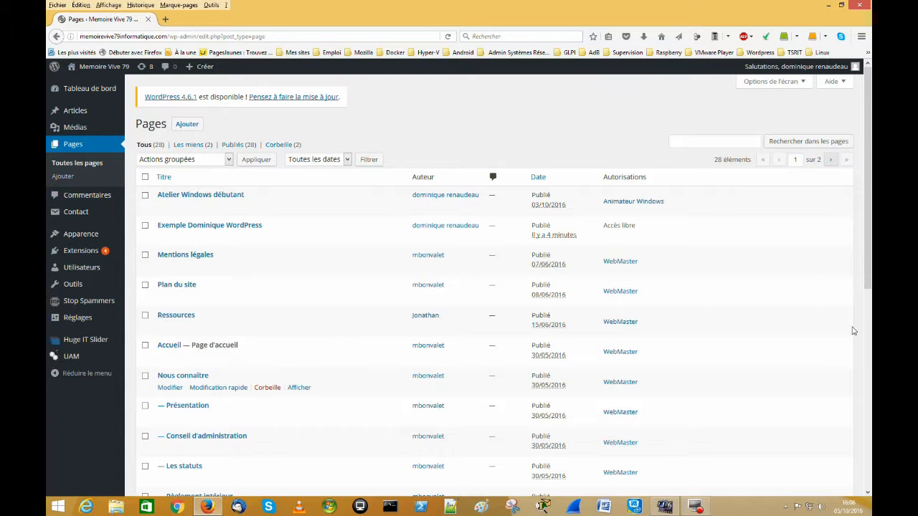
{"action": "left_click_drag", "start_coordinate": [869, 258], "coordinate": [871, 398]}
{"action": "mouse_move", "coordinate": [633, 352]}
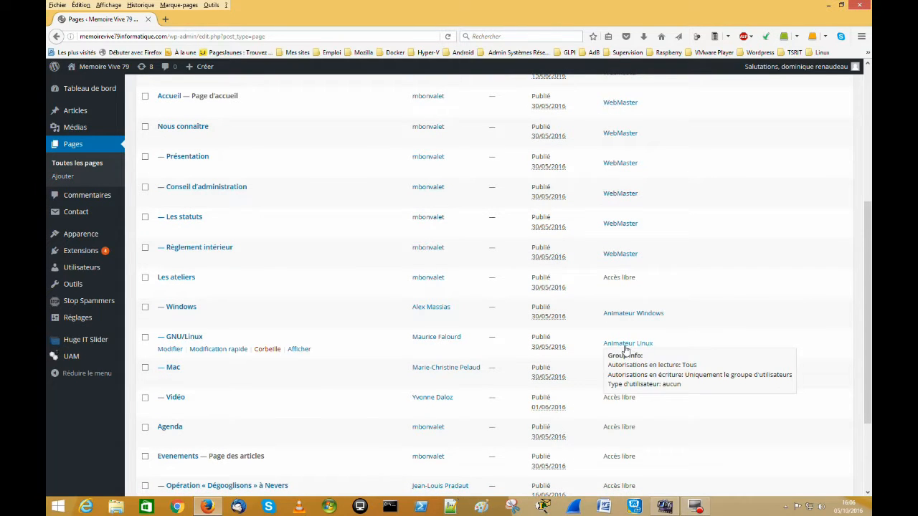
{"action": "left_click_drag", "start_coordinate": [870, 362], "coordinate": [870, 215]}
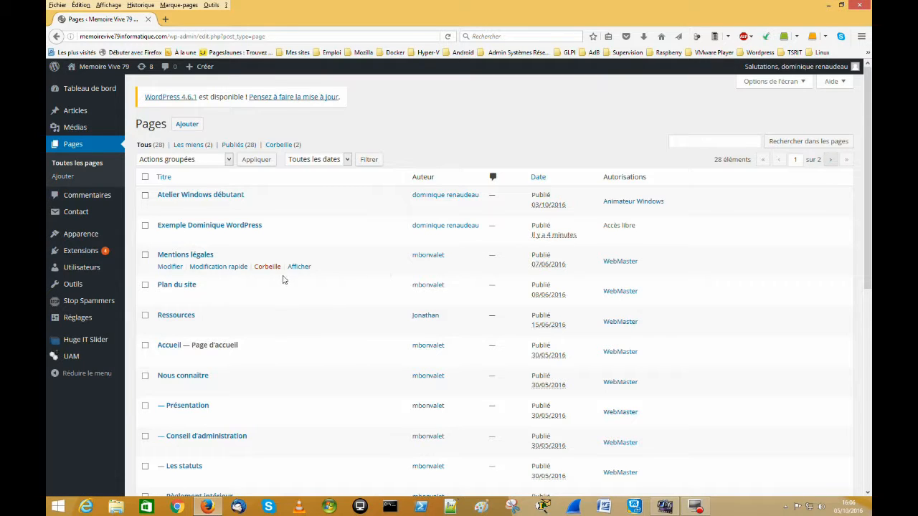
Open the "Exemple" page for editing, grant access to the Animateur Linux group and update the page
{"action": "left_click", "coordinate": [246, 226]}
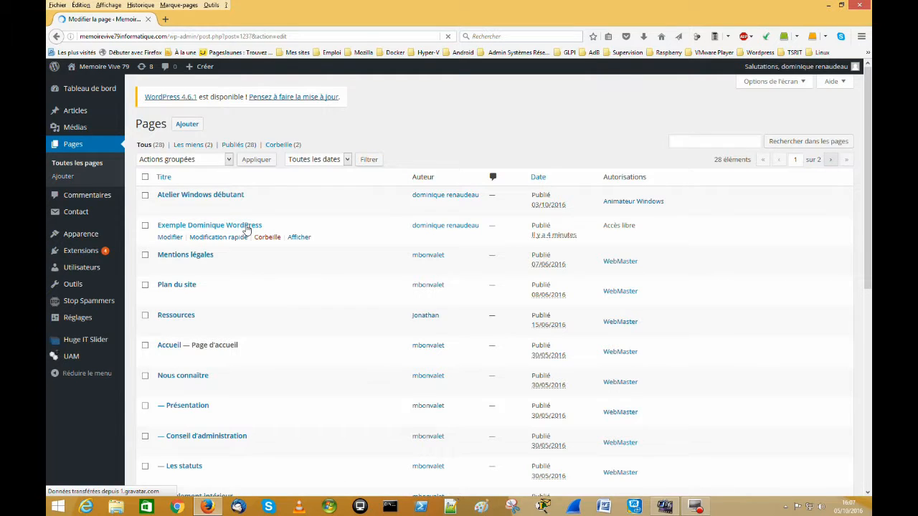
{"action": "left_click_drag", "start_coordinate": [868, 197], "coordinate": [871, 425]}
{"action": "left_click_drag", "start_coordinate": [870, 354], "coordinate": [871, 179]}
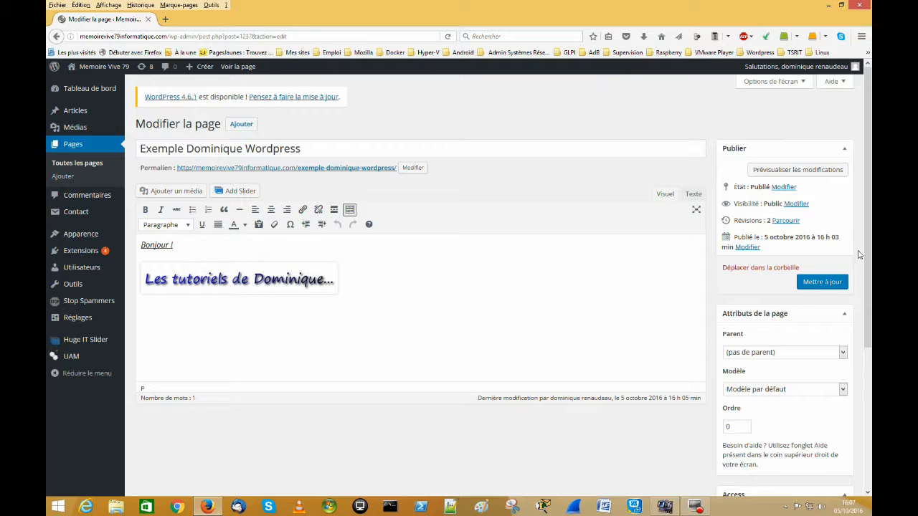
{"action": "left_click_drag", "start_coordinate": [868, 255], "coordinate": [870, 427]}
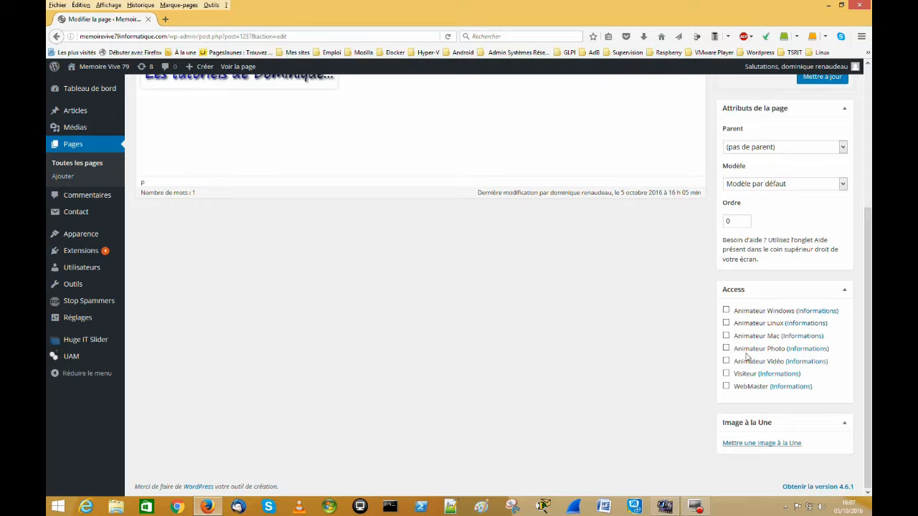
{"action": "left_click", "coordinate": [727, 324]}
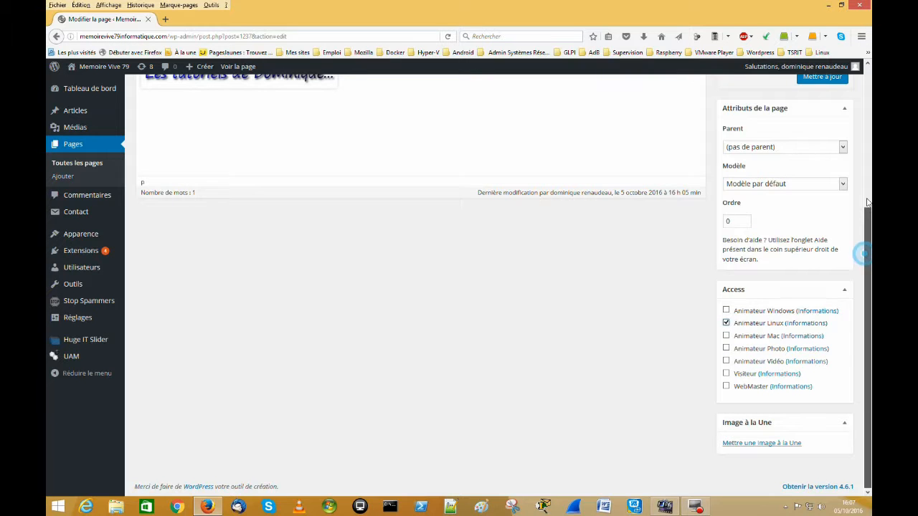
{"action": "left_click_drag", "start_coordinate": [864, 253], "coordinate": [870, 100]}
{"action": "left_click", "coordinate": [825, 284]}
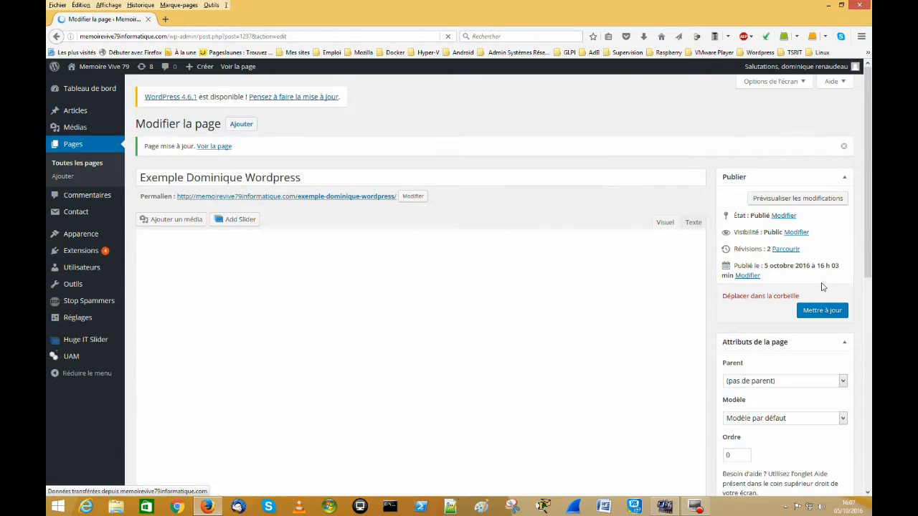
Return to the list of all pages and check the authorisation assigned to the "Exemple" page
{"action": "left_click", "coordinate": [72, 164]}
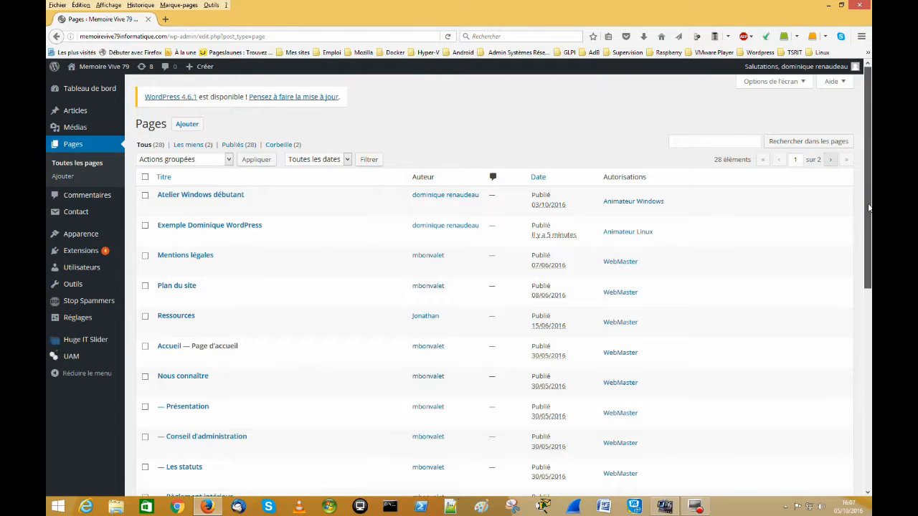
{"action": "mouse_move", "coordinate": [180, 228]}
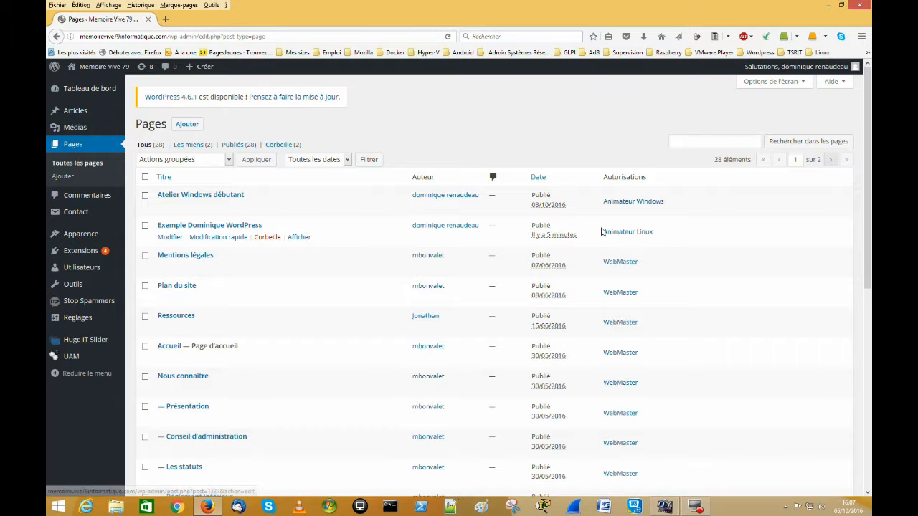
{"action": "mouse_move", "coordinate": [634, 237]}
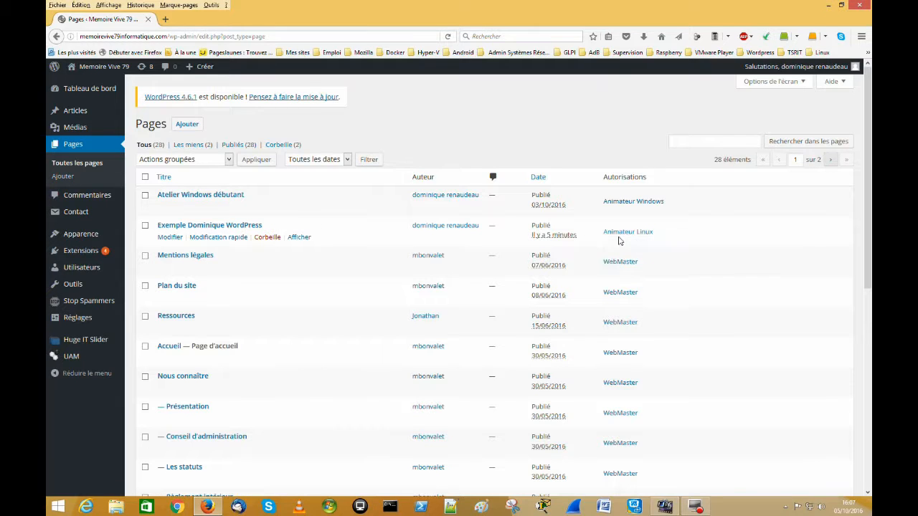
{"action": "left_click_drag", "start_coordinate": [869, 263], "coordinate": [870, 201]}
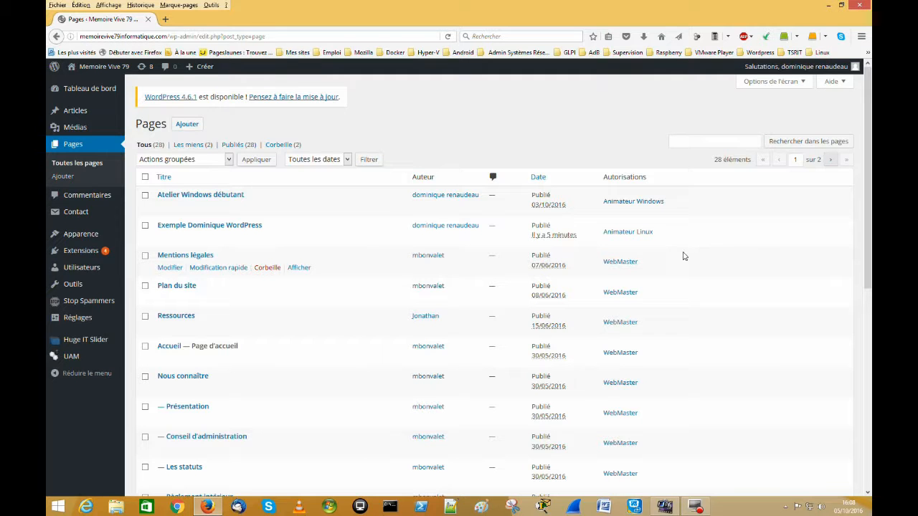
{"action": "left_click_drag", "start_coordinate": [868, 172], "coordinate": [869, 254]}
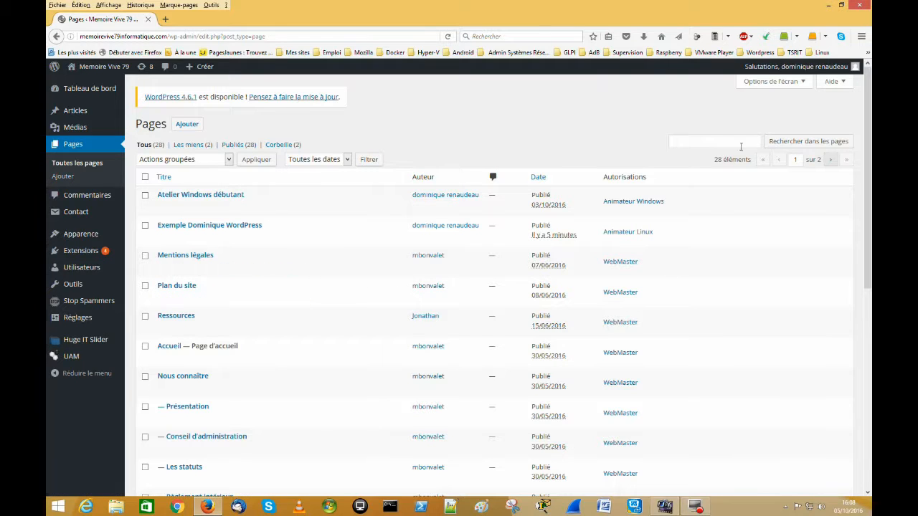
Log out of the site's administration account
{"action": "mouse_move", "coordinate": [784, 72]}
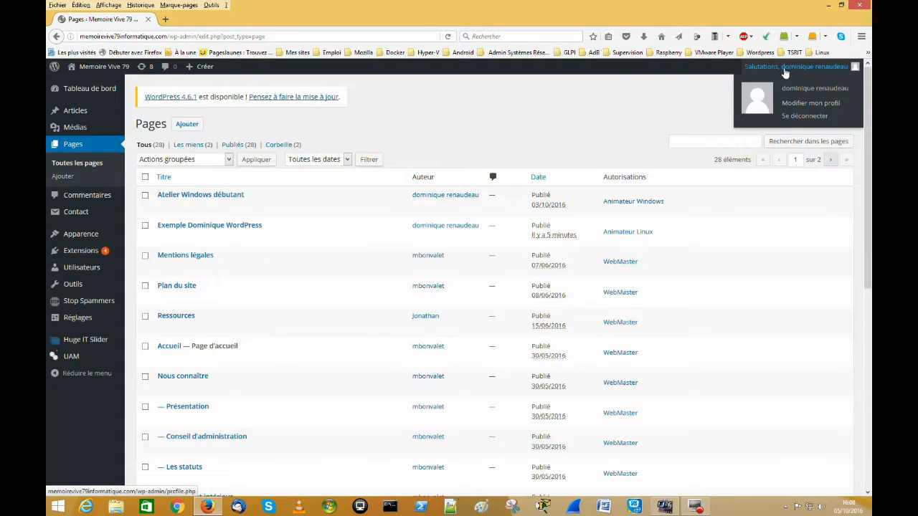
{"action": "left_click", "coordinate": [804, 117]}
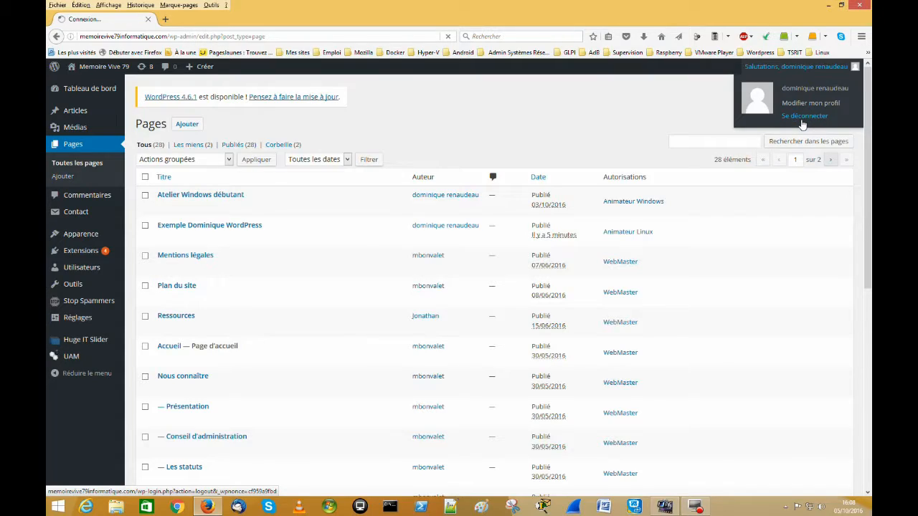